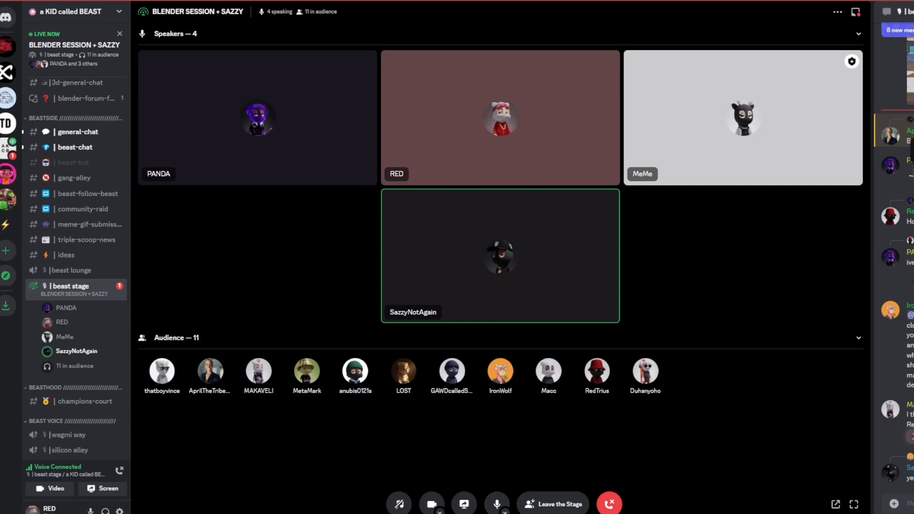
Step: React to a chat message with the eyes emoji
left_click(913, 174)
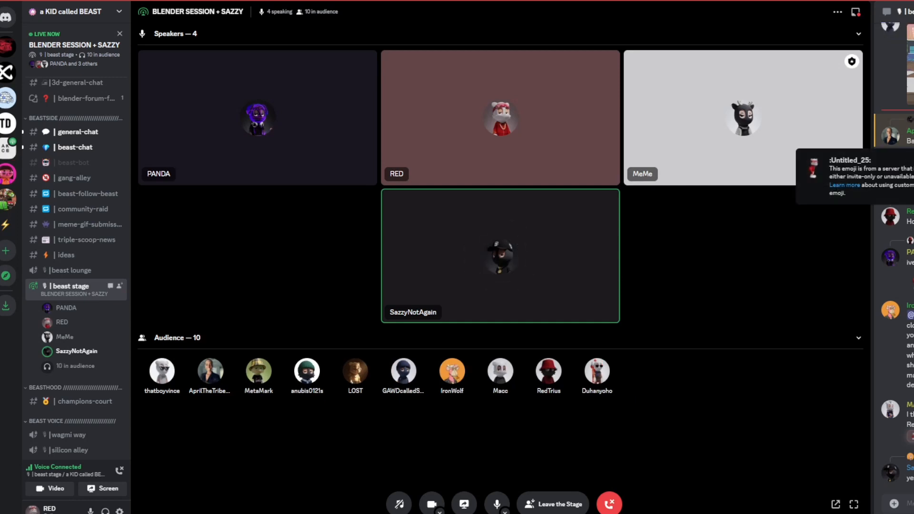
left_click(913, 154)
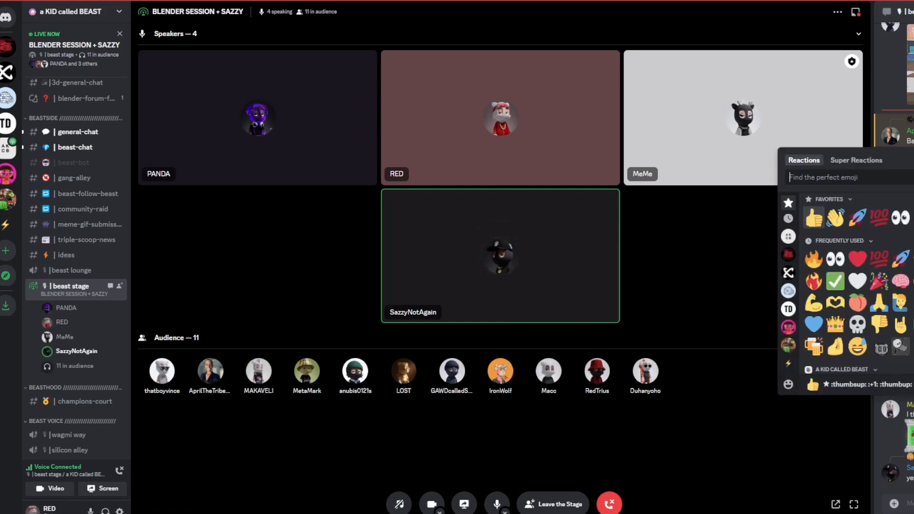
left_click(898, 220)
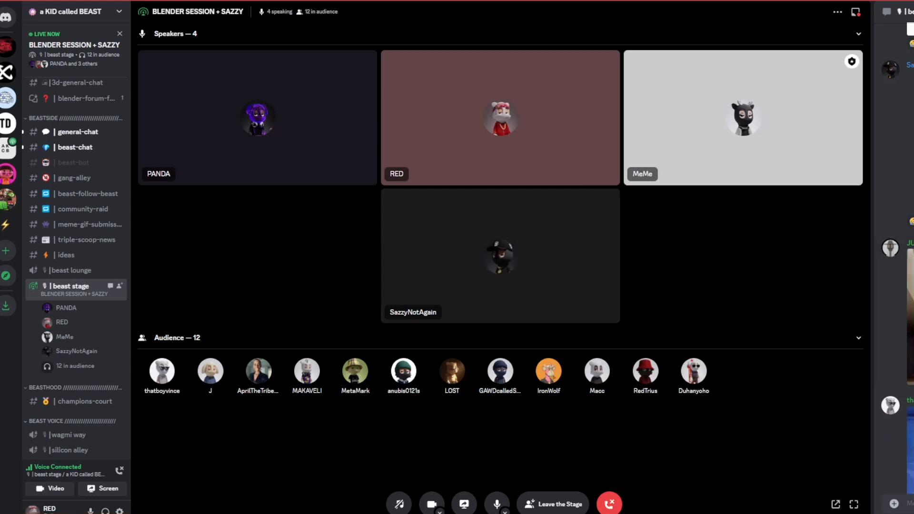
Step: Mute, unmute and mute the microphone again while watching the stage stream
left_click(496, 505)
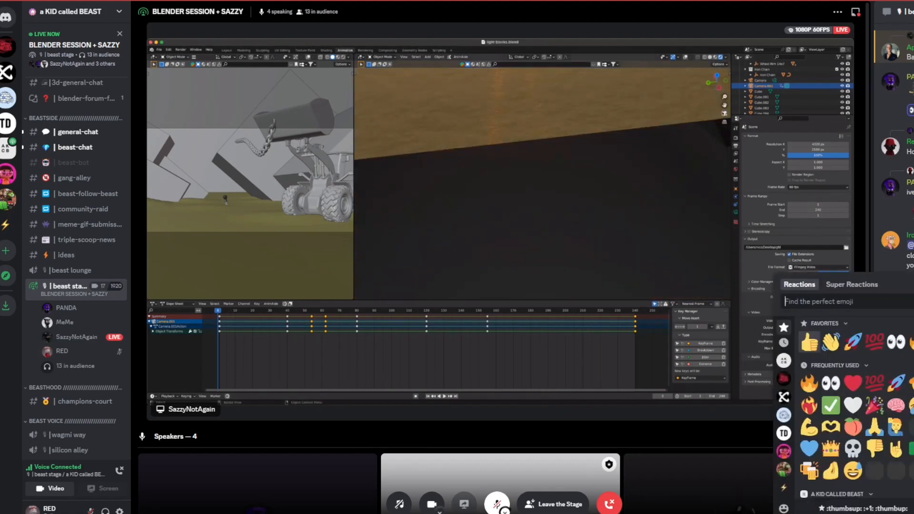
left_click(725, 113)
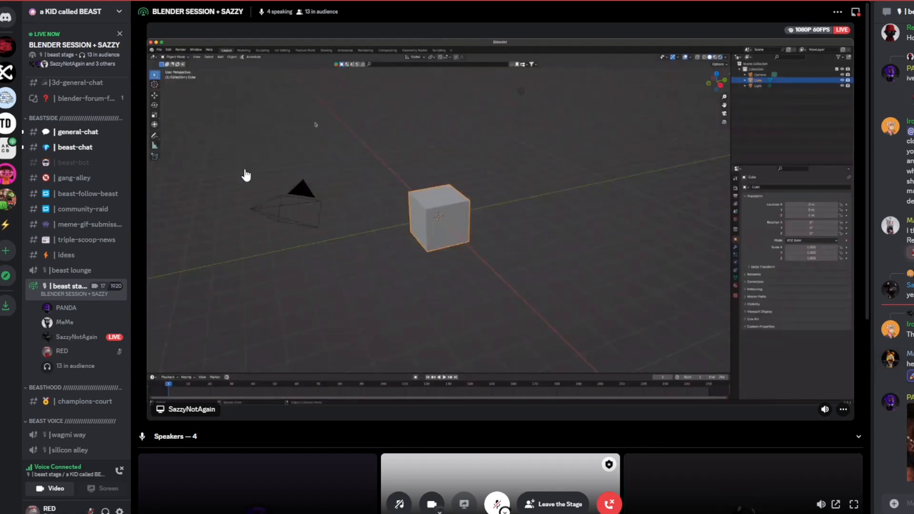
mouse_move(92, 102)
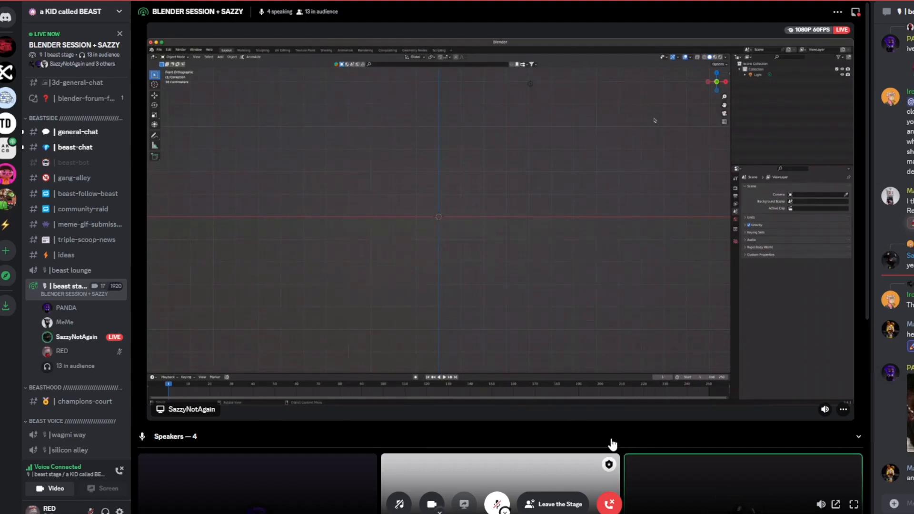
left_click(496, 504)
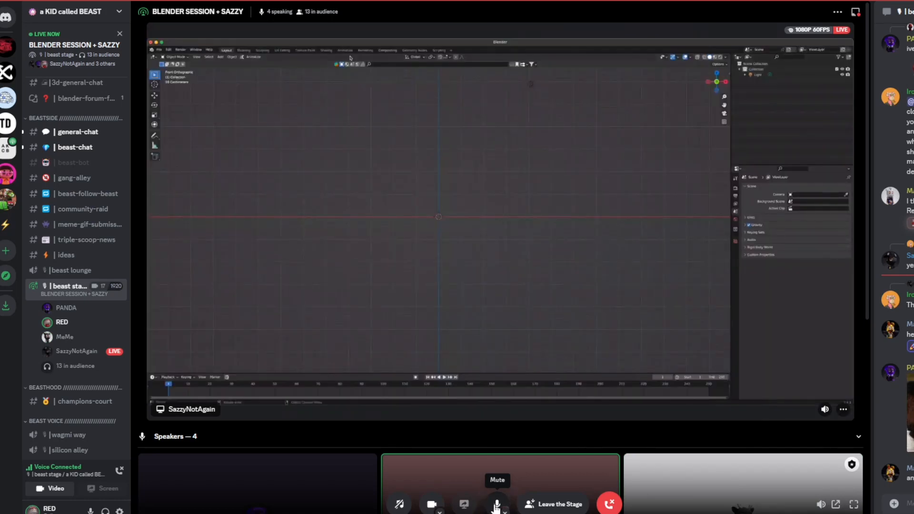
left_click(497, 505)
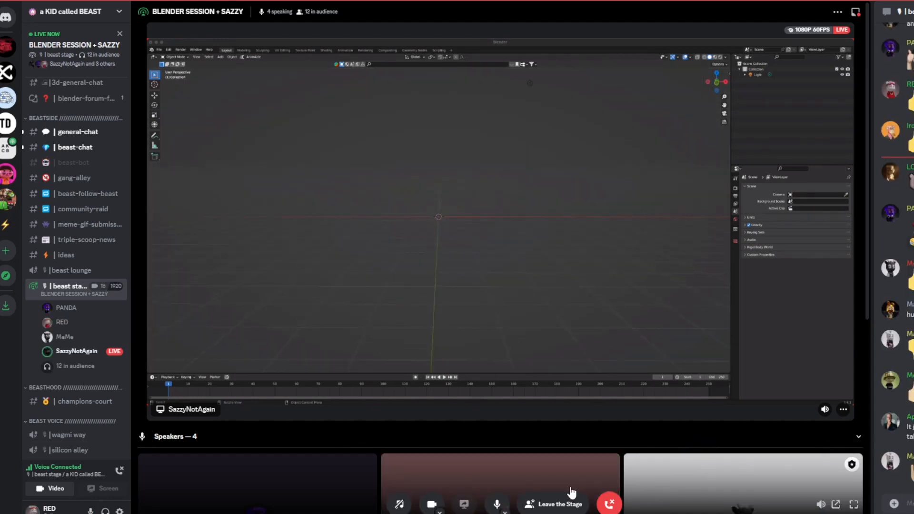
left_click(497, 504)
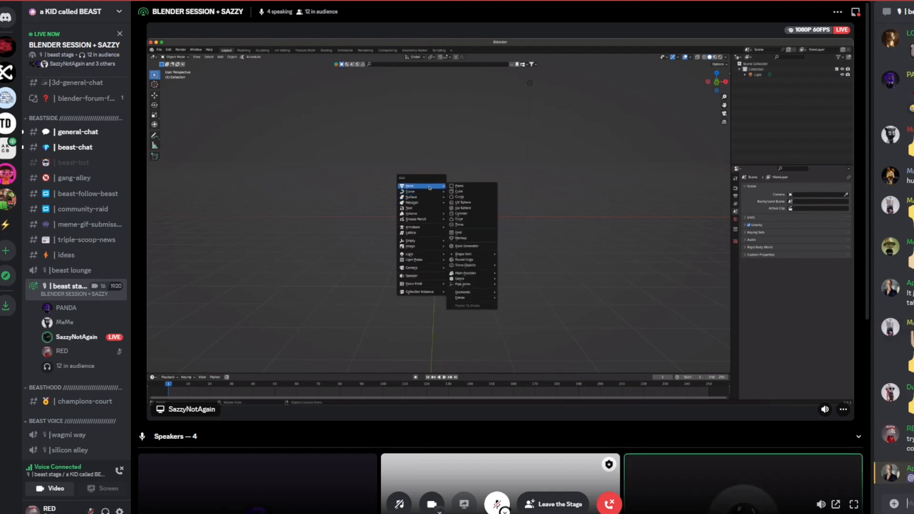
Step: Search the GIFs for "watch you" and send one to the chat
left_click(460, 187)
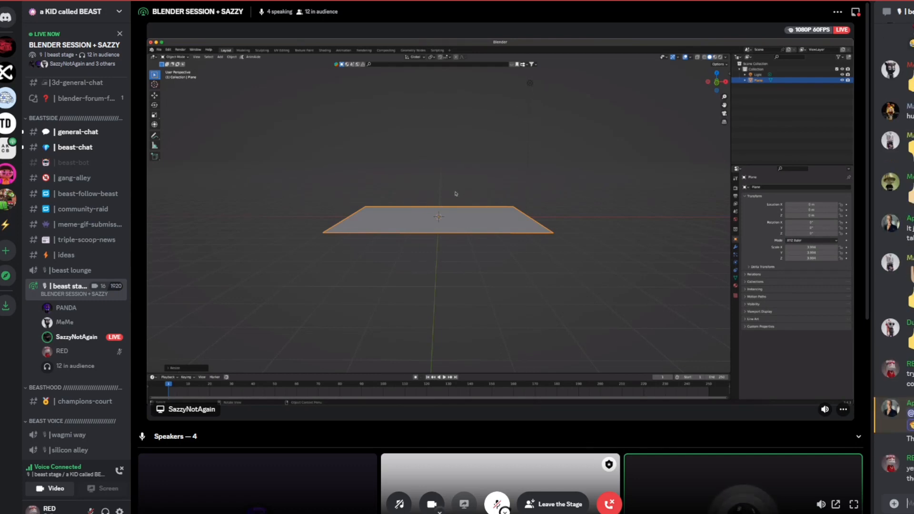
left_click(863, 277)
type("wat")
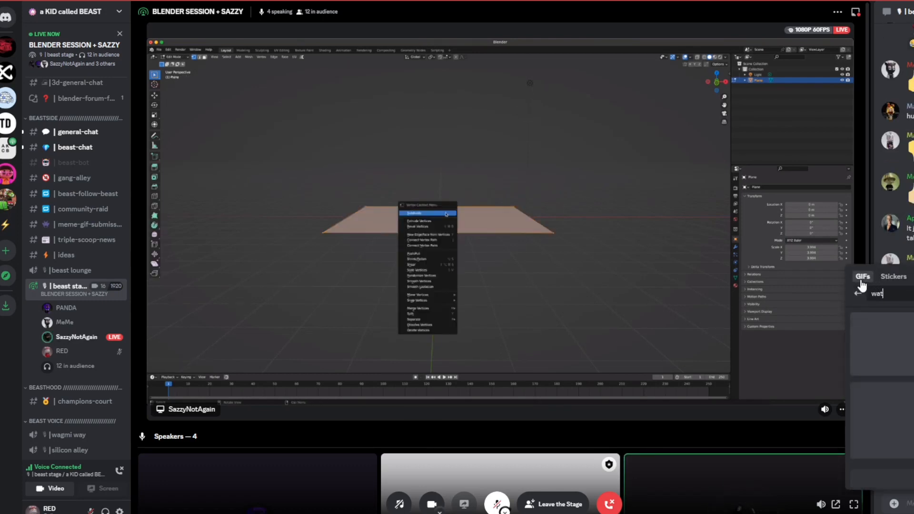
type("ch")
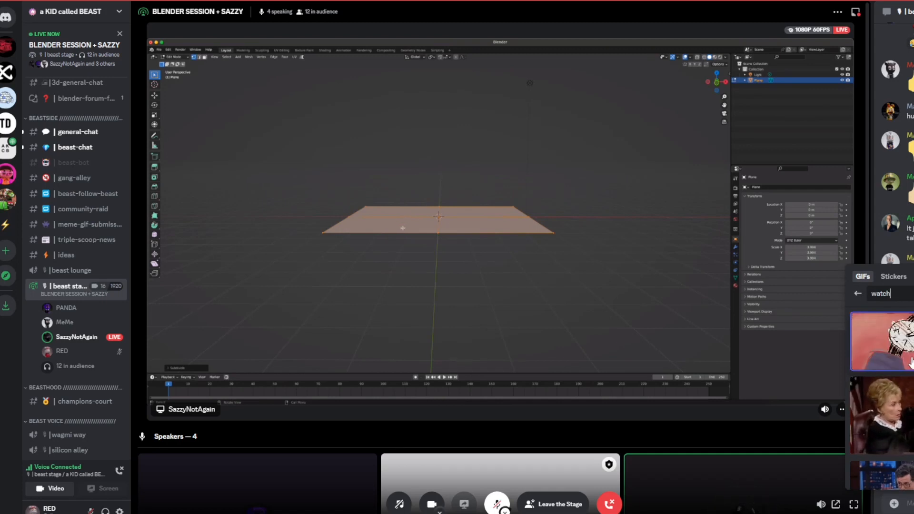
key("BackSpace")
key("BackSpace")
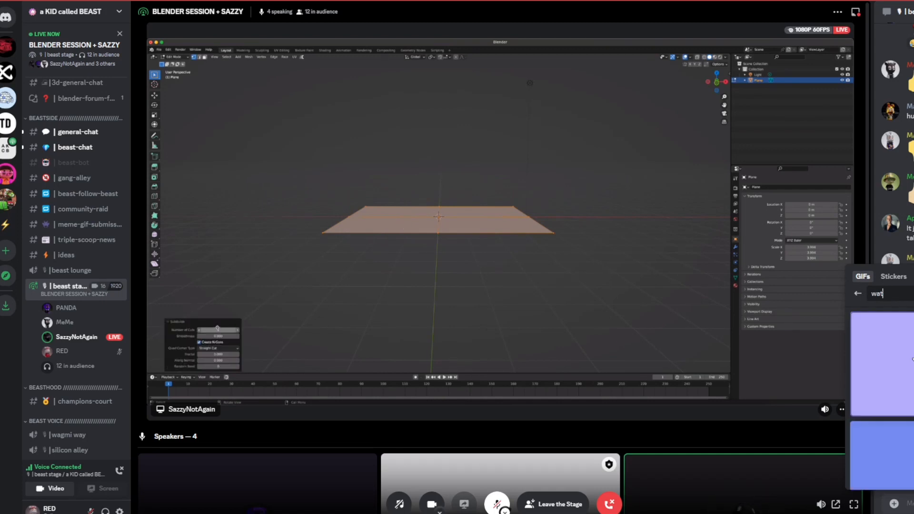
key("BackSpace")
key("BackSpace")
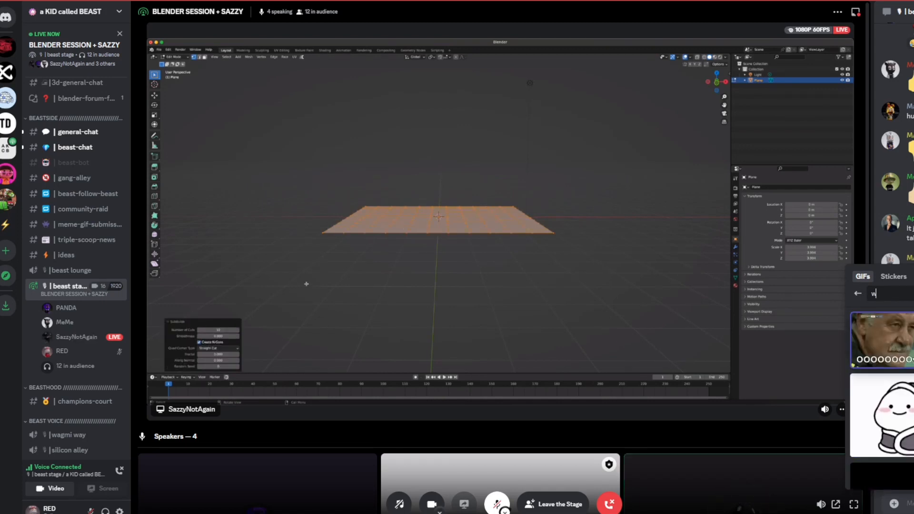
type("atch")
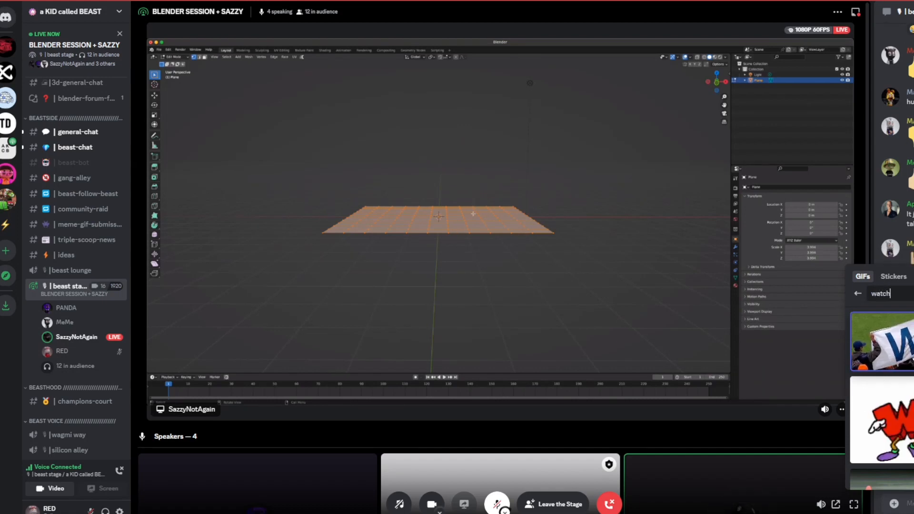
type(" you")
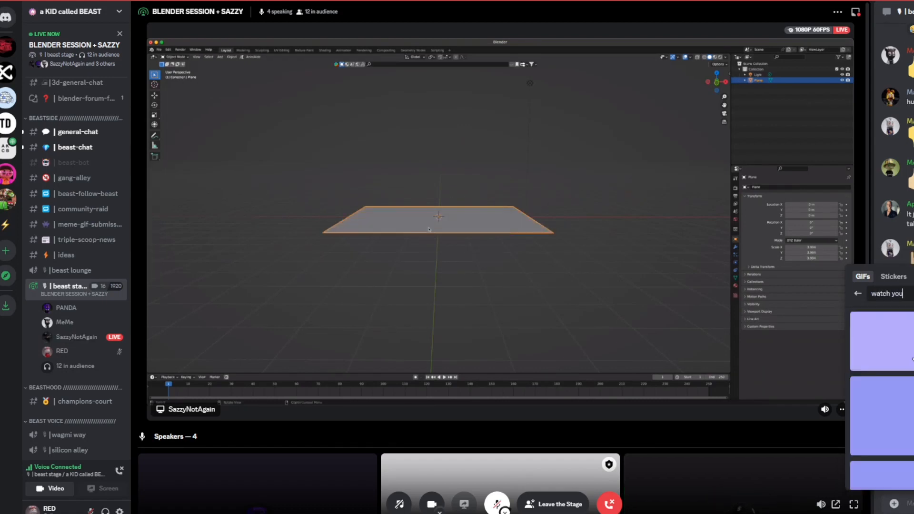
left_click(913, 360)
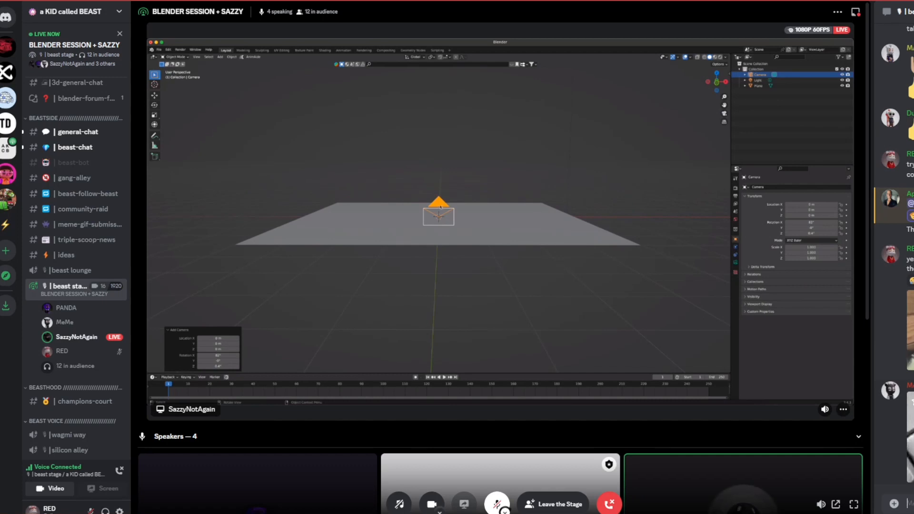
Step: Search the GIFs for "take picture" and send one to the chat
left_click(913, 504)
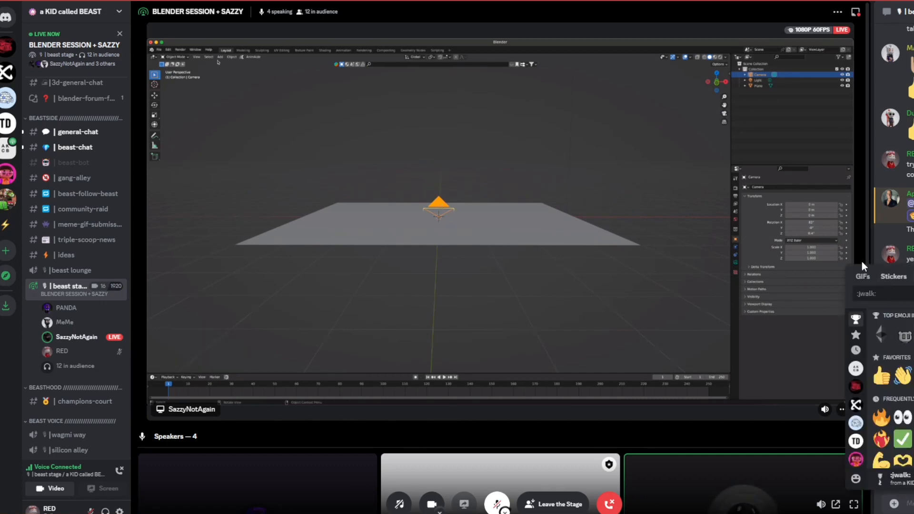
left_click(863, 277)
type("take")
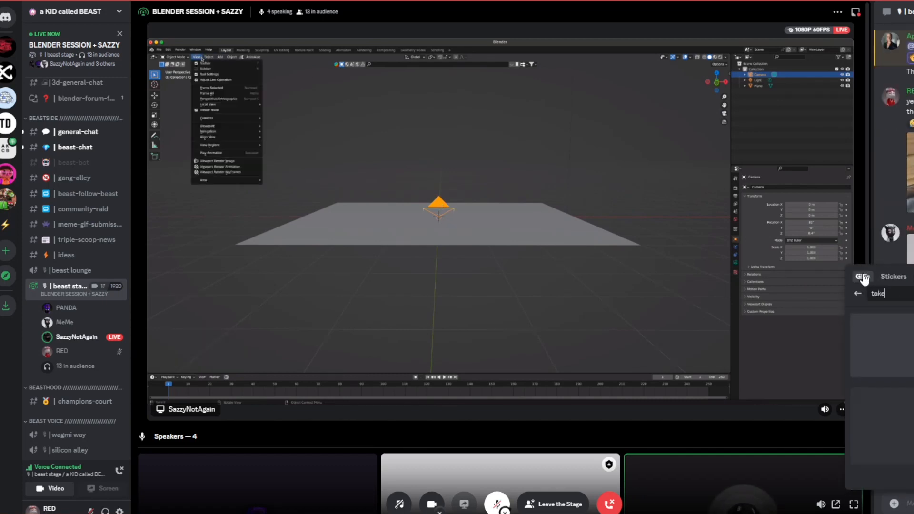
type(" picture")
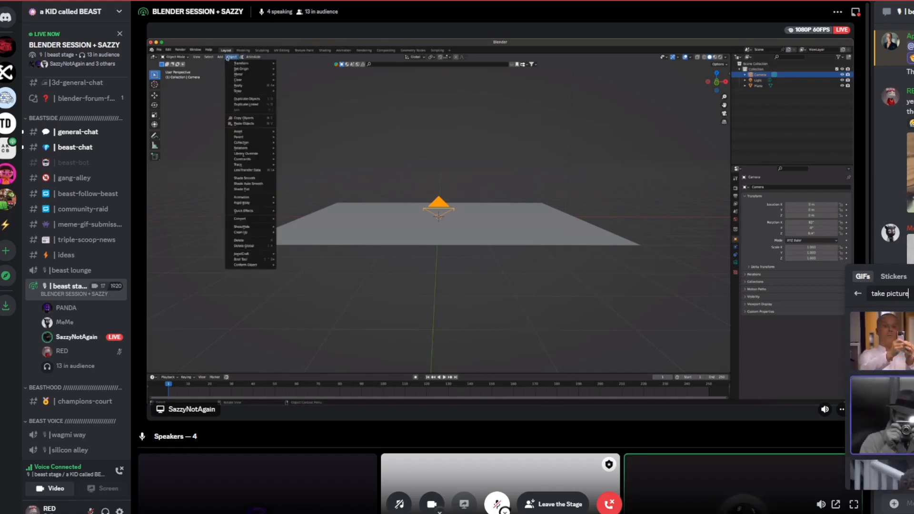
scroll(881, 400, "down", 5)
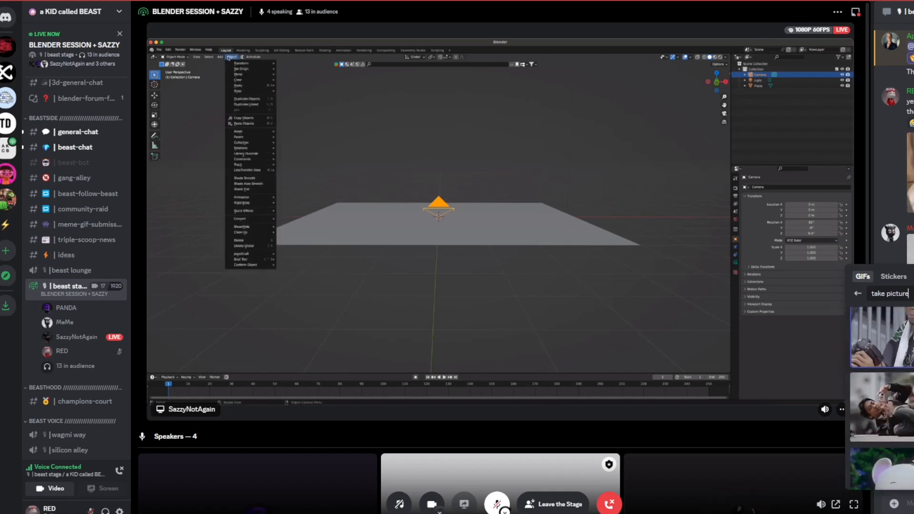
left_click(856, 423)
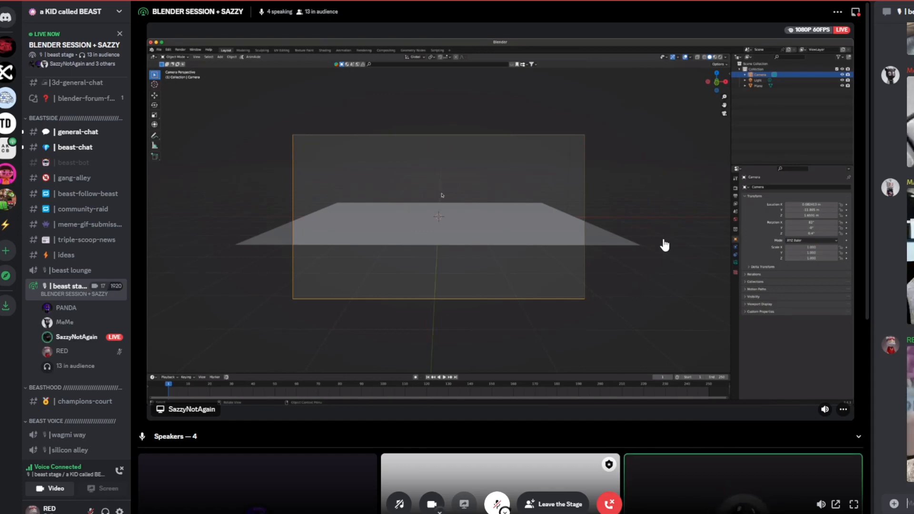
Step: Collapse the speakers section below the shared screen
scroll(665, 245, "down", 3)
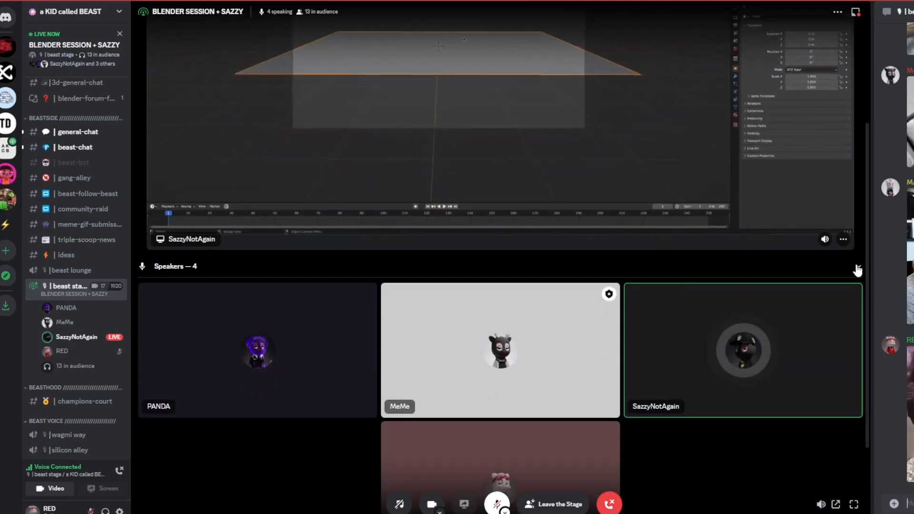
left_click(800, 267)
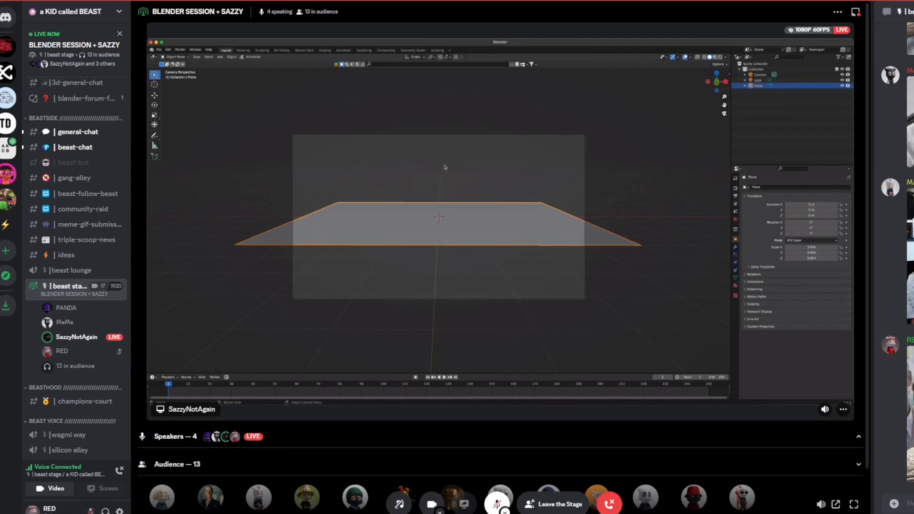
key("s")
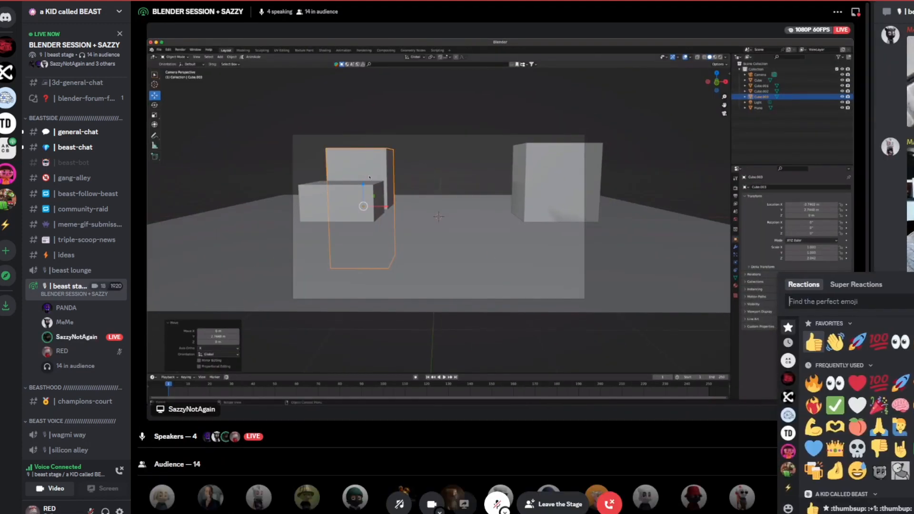
Step: React to a chat message with the rocket emoji
left_click(900, 383)
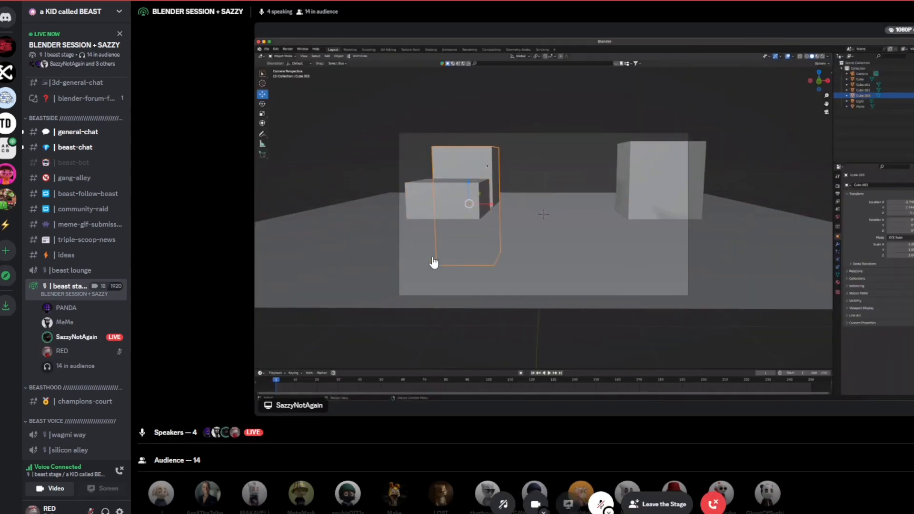
scroll(433, 258, "down", 1)
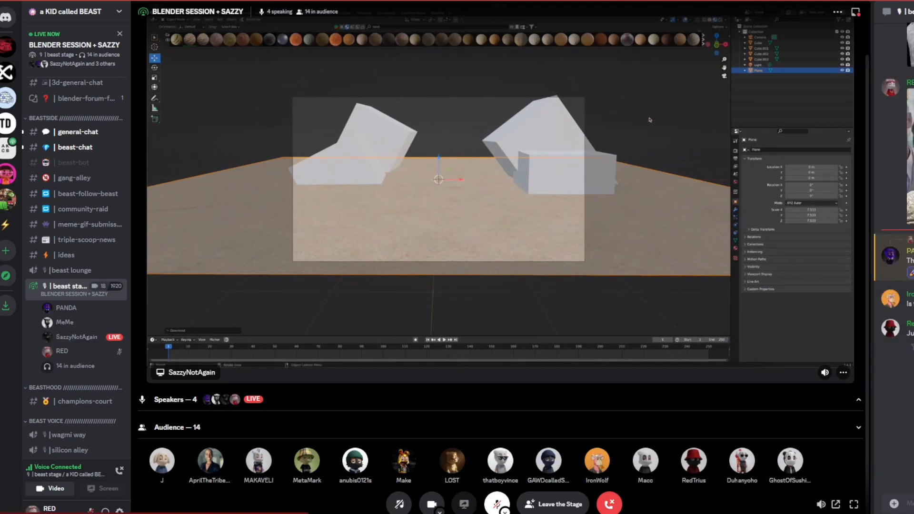
Step: Search the GIFs for "write down" and send one to the chat
key("ctrl+e")
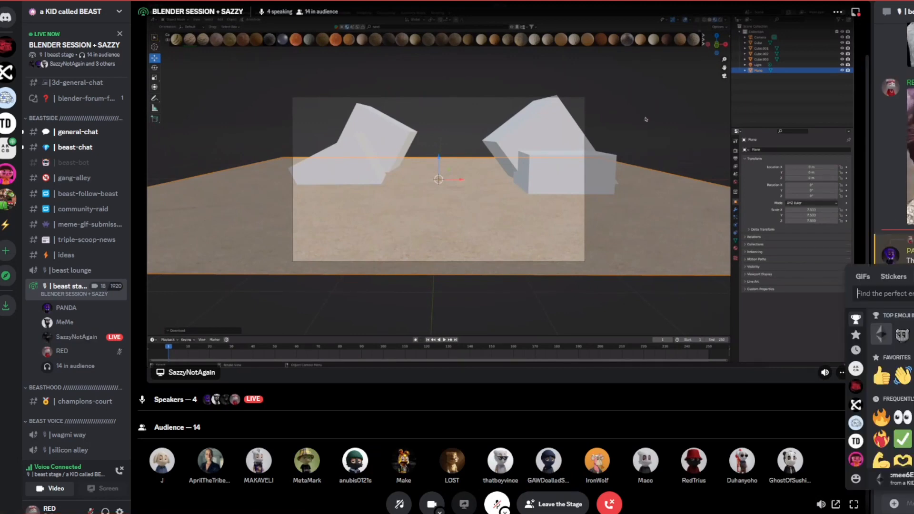
left_click(863, 277)
type("write down")
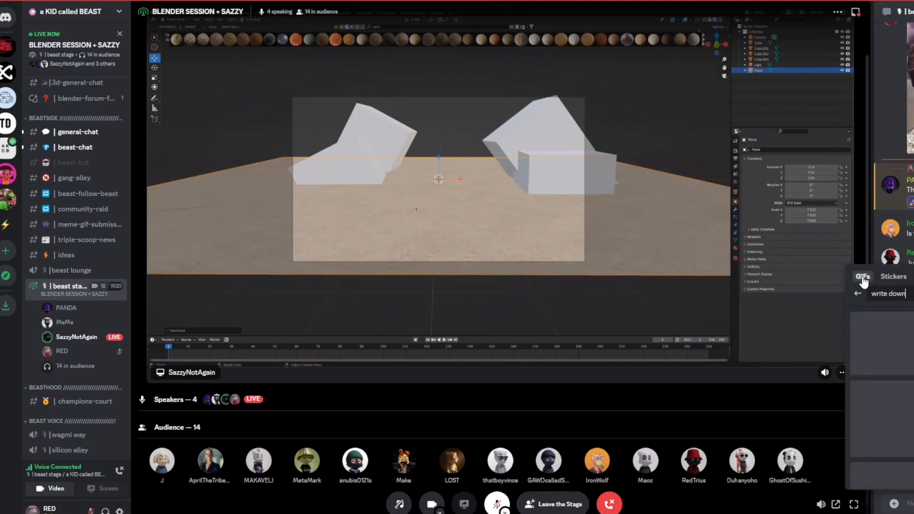
left_click(909, 373)
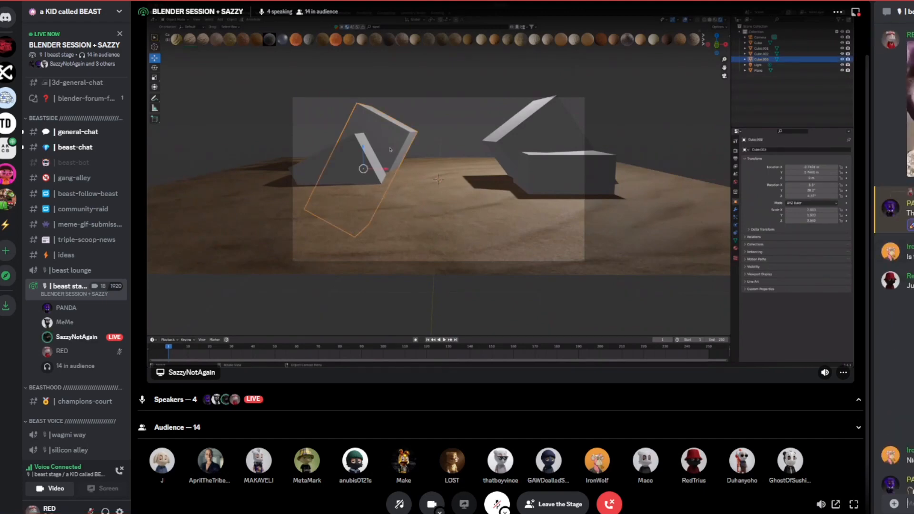
Step: React to a chat message with the thumbs-up emoji
left_click(913, 448)
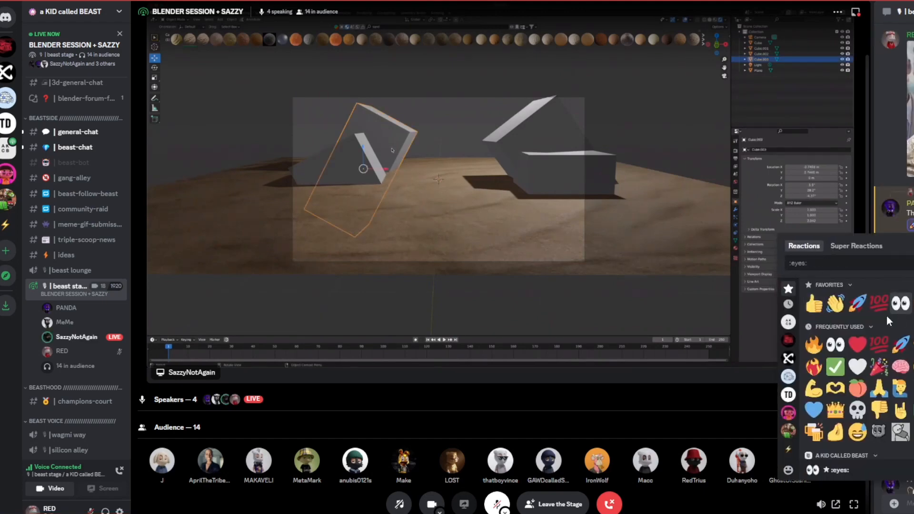
left_click(814, 304)
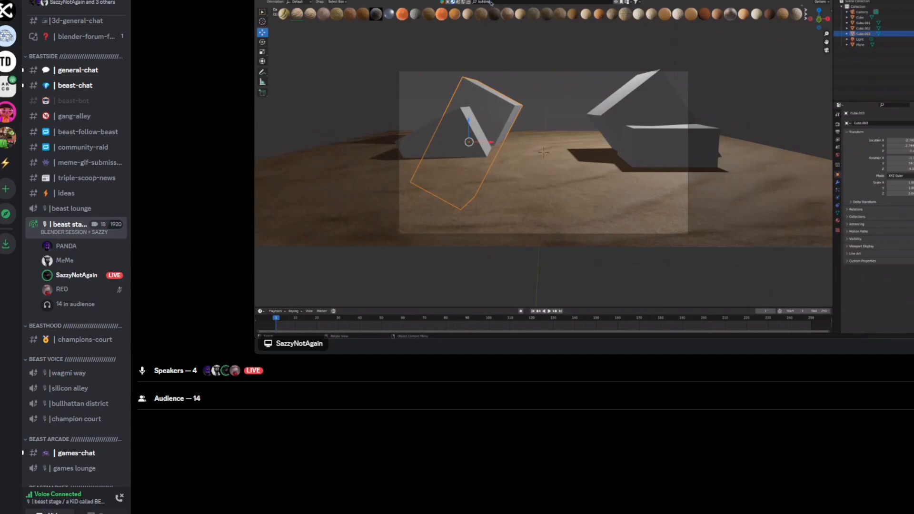
key("Return")
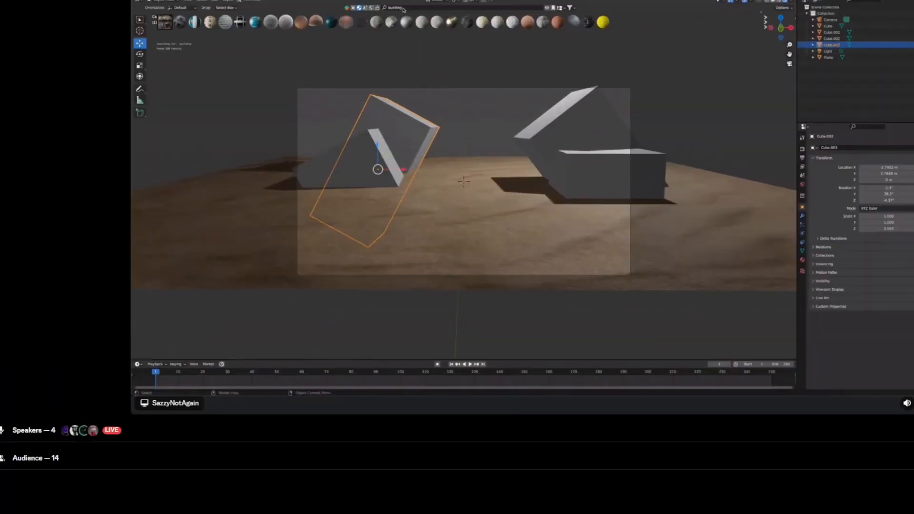
mouse_move(343, 23)
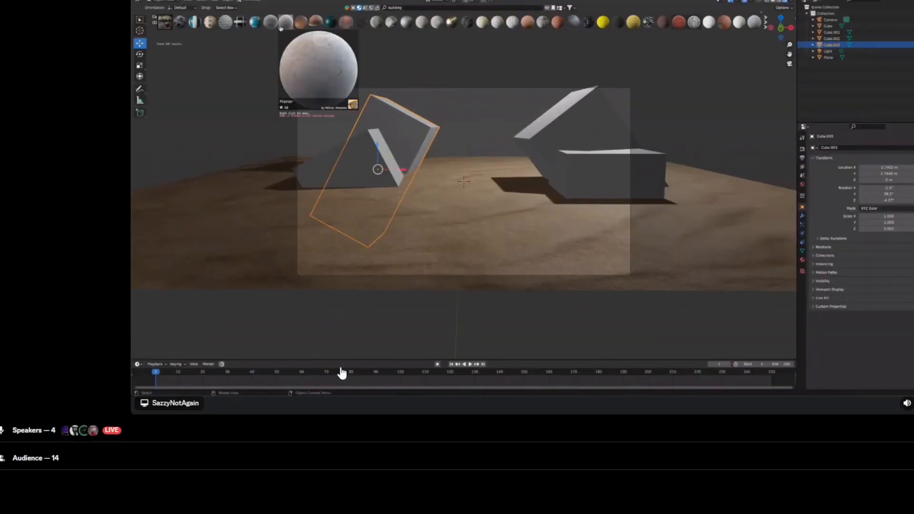
mouse_move(249, 29)
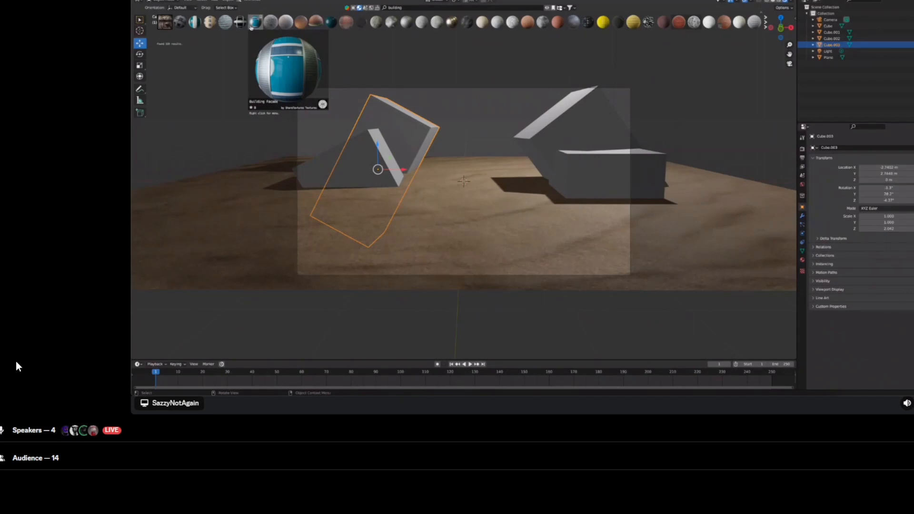
left_click(255, 24)
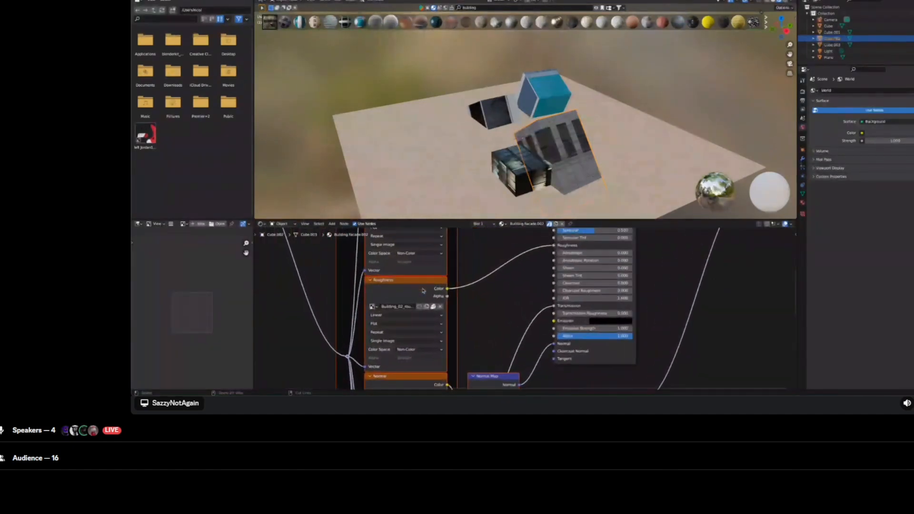
scroll(423, 291, "left", 3)
scroll(423, 291, "up", 3)
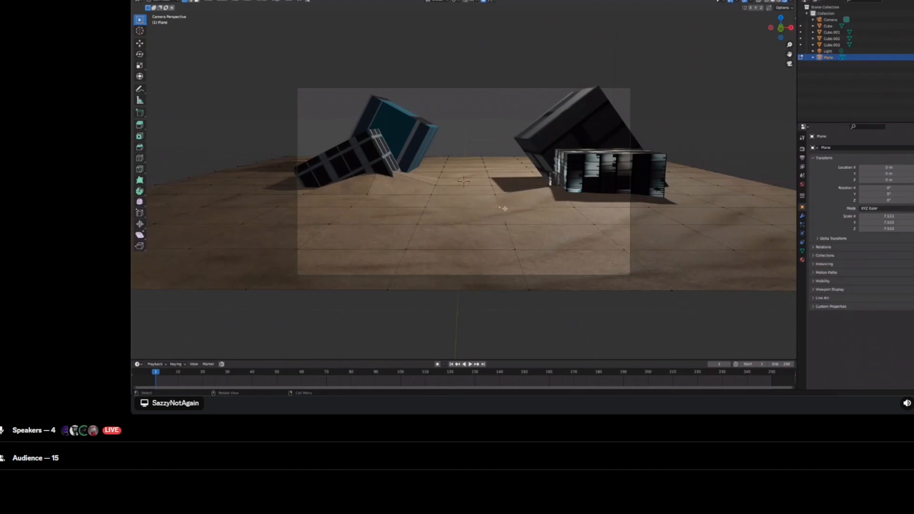
key("g")
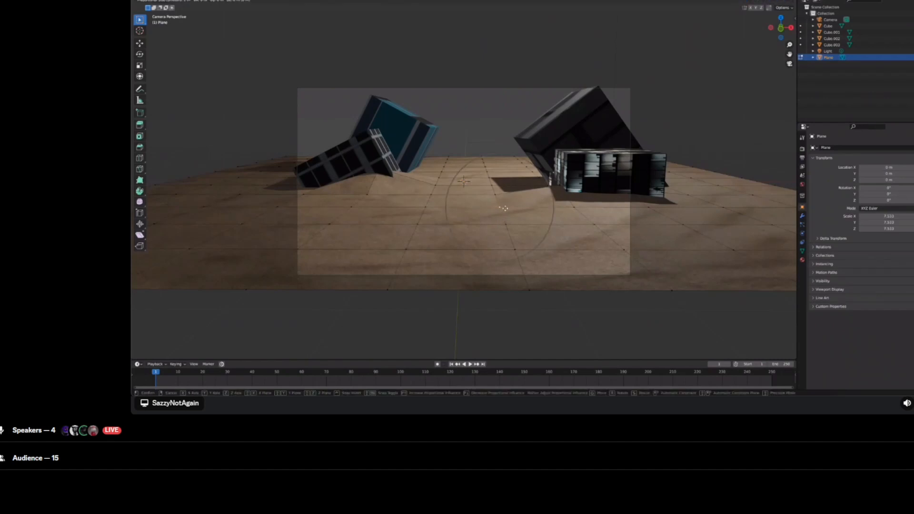
key("z")
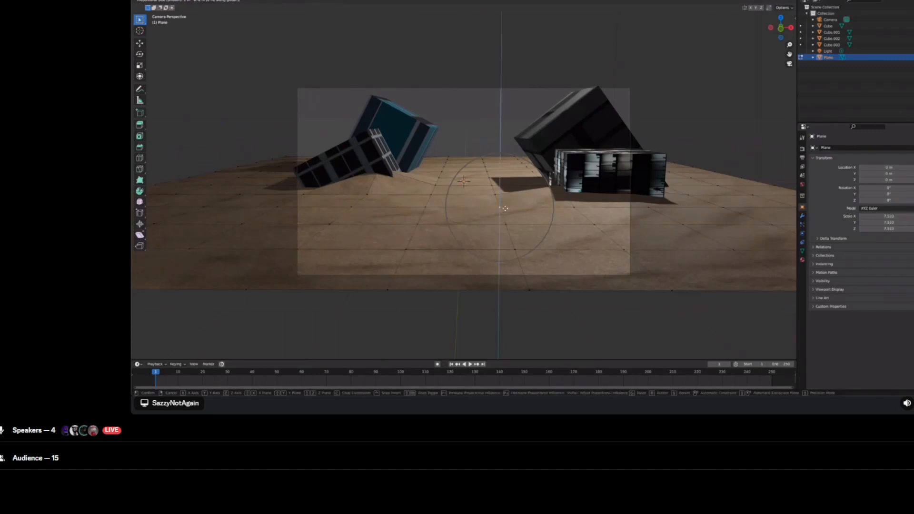
scroll(506, 202, "down", 8)
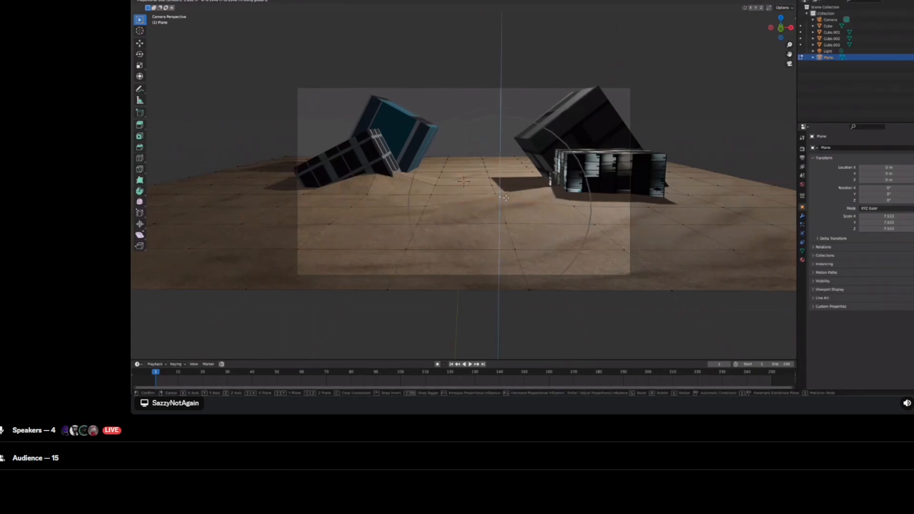
scroll(506, 198, "up", 4)
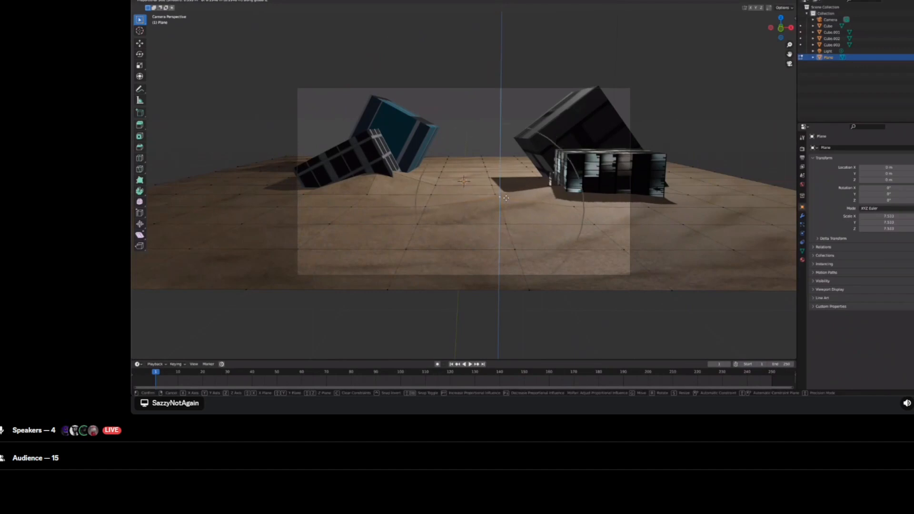
scroll(506, 198, "up", 2)
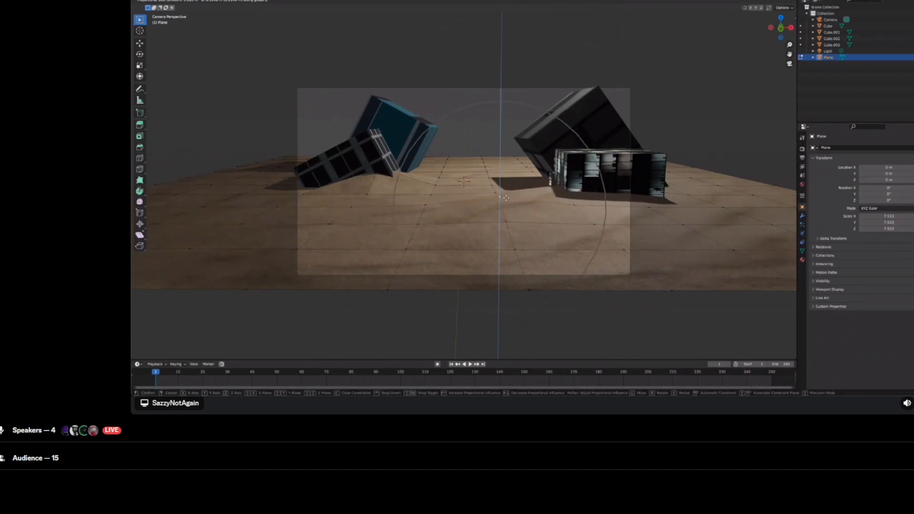
scroll(505, 198, "down", 2)
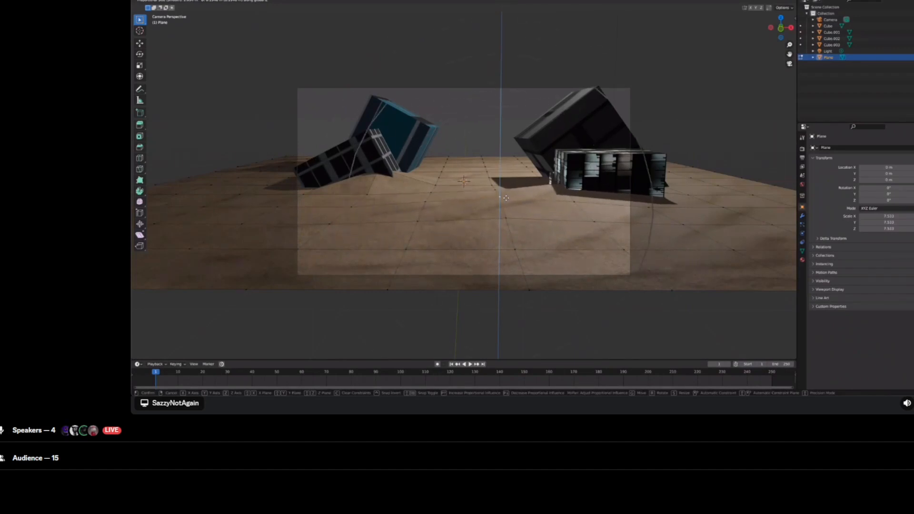
scroll(506, 197, "up", 1)
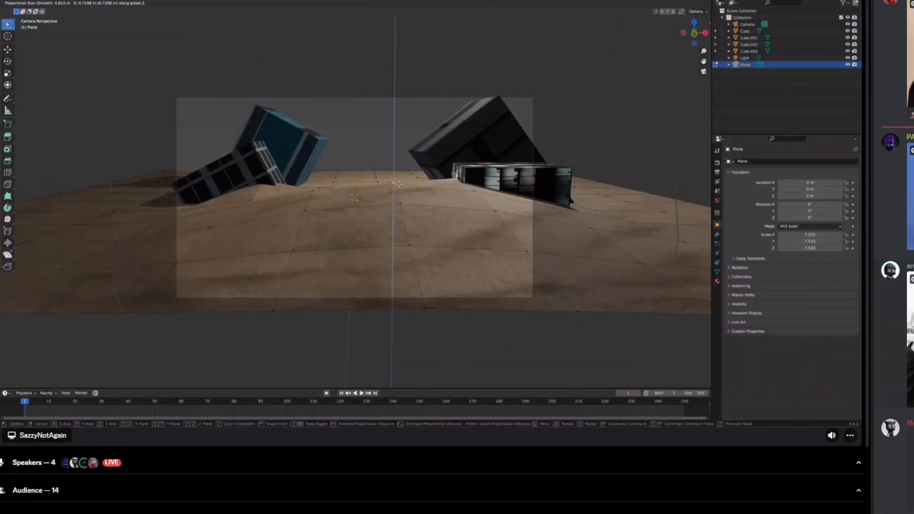
scroll(399, 184, "up", 10)
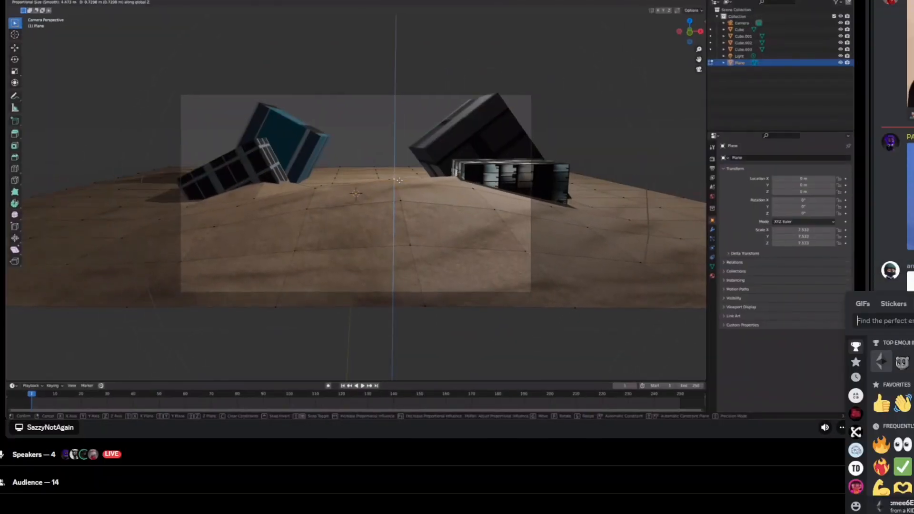
Step: Search the GIFs for "mind blown" and send one to the chat
scroll(400, 181, "up", 2)
scroll(893, 419, "down", 2)
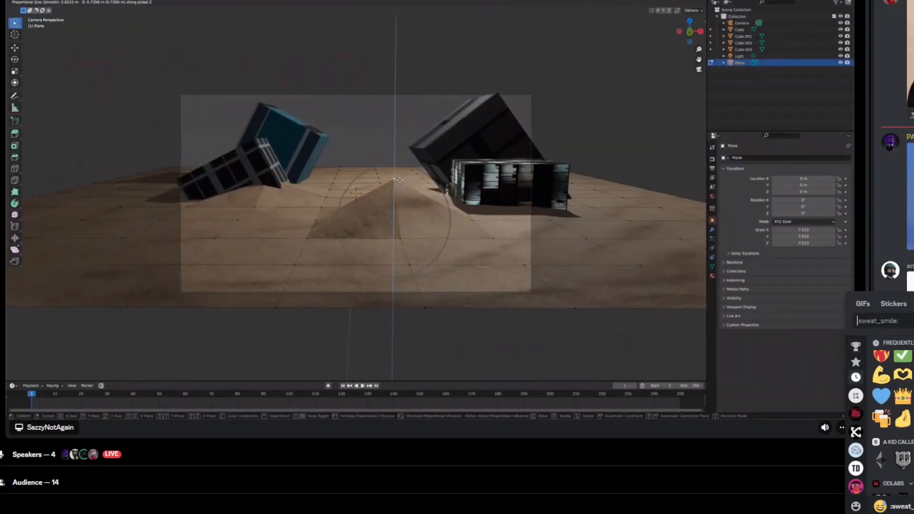
scroll(893, 419, "up", 1)
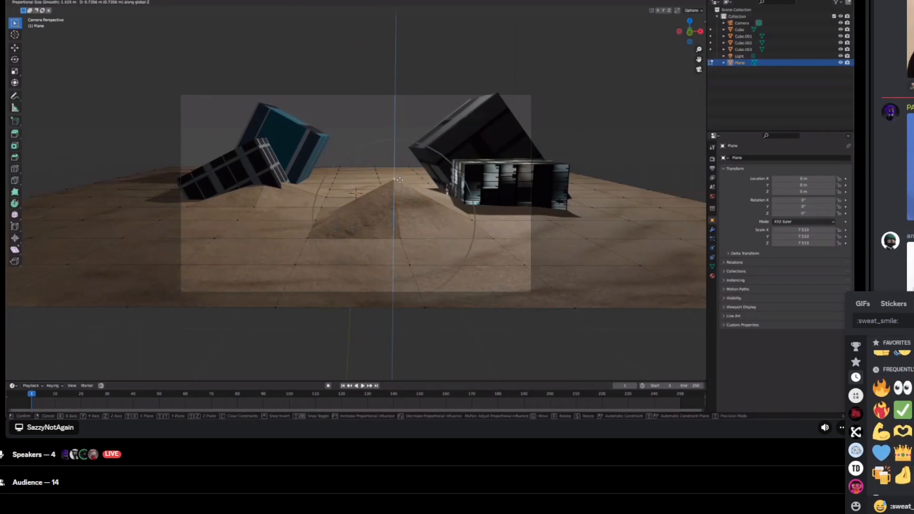
left_click(862, 306)
type("mind blown")
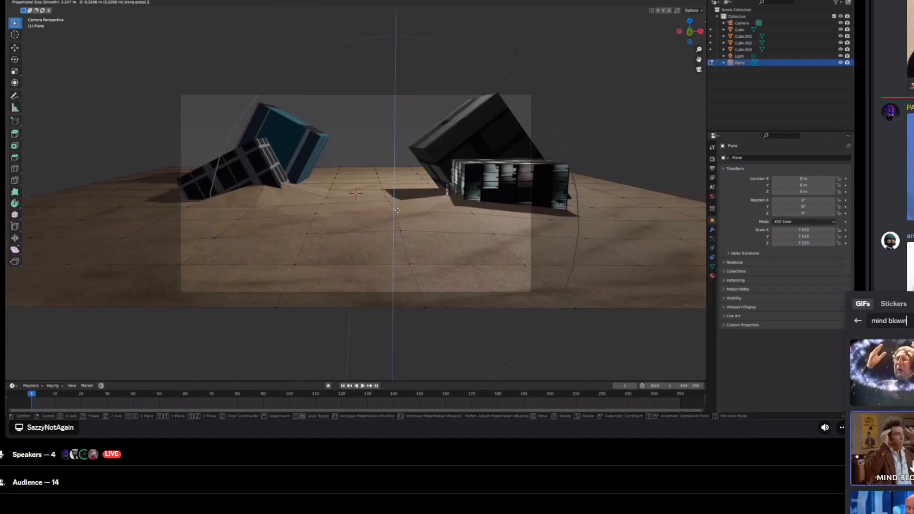
scroll(913, 463, "down", 2)
scroll(913, 464, "up", 3)
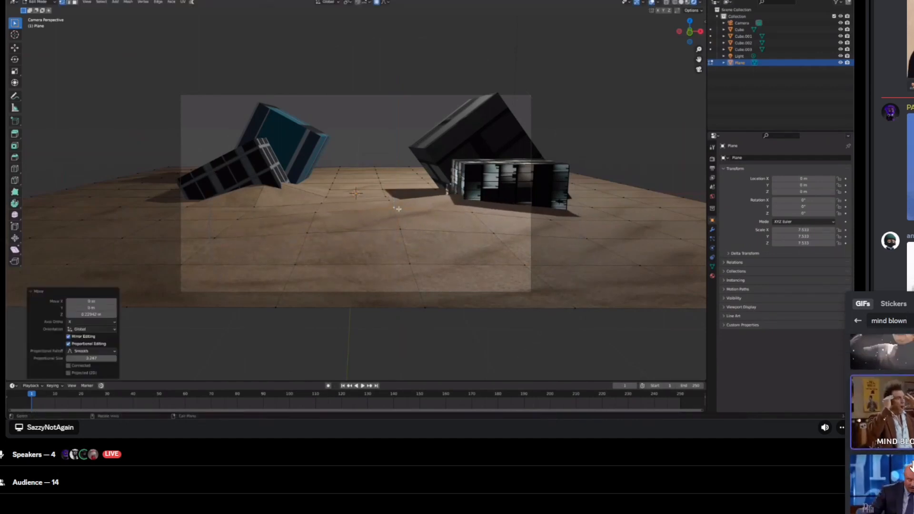
left_click(897, 373)
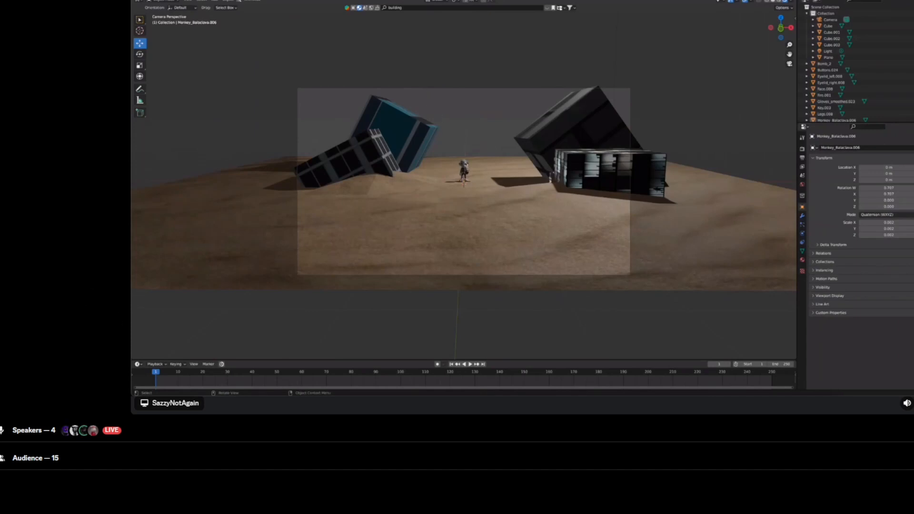
left_click(469, 165)
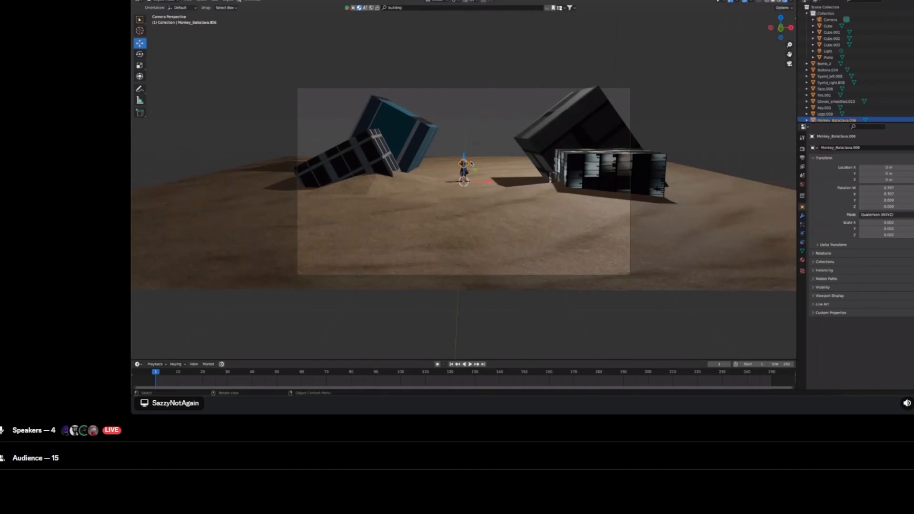
key("ctrl+c")
key("shift+d")
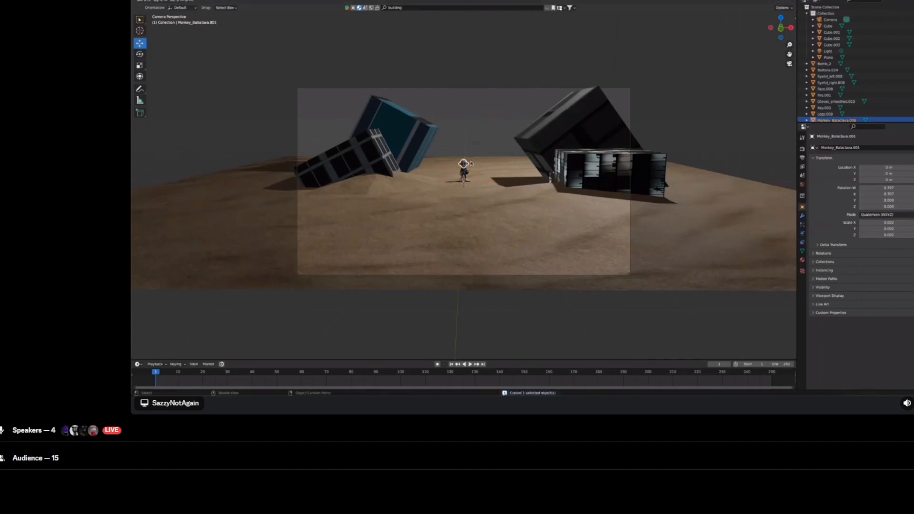
right_click(471, 163)
key("s")
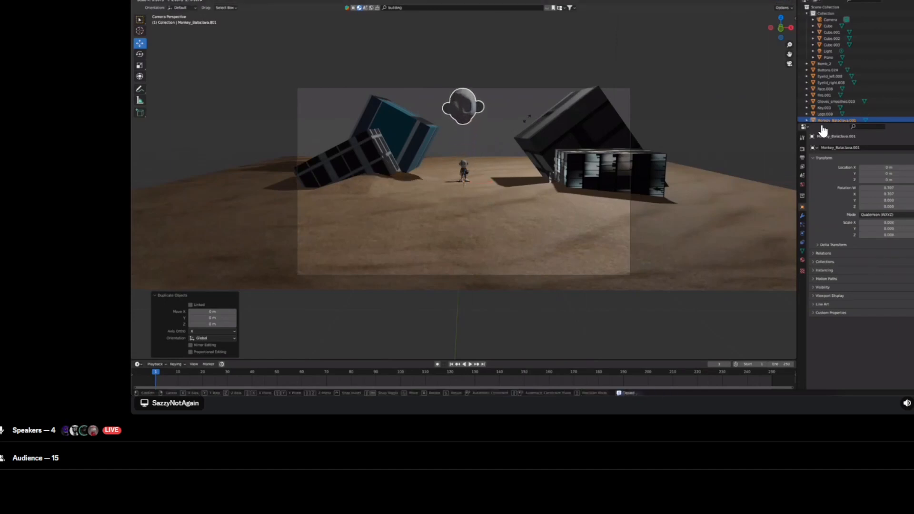
left_click(586, 84)
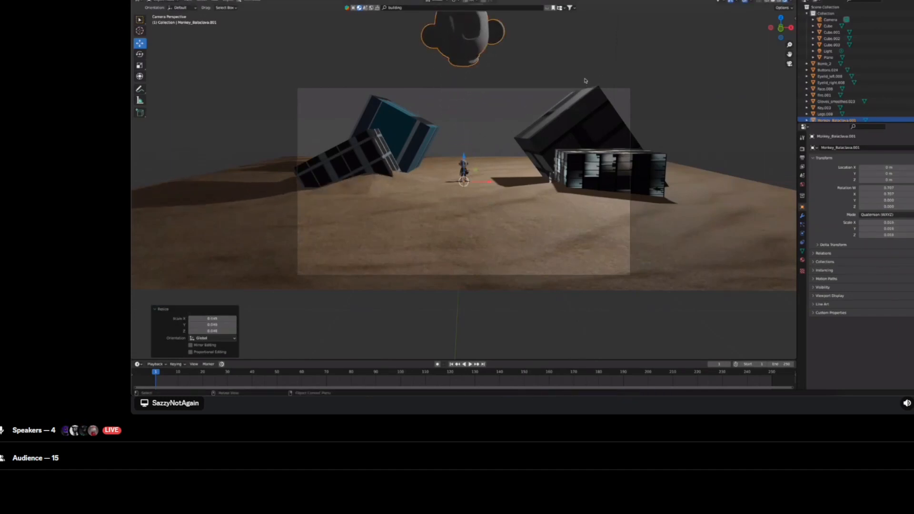
right_click(474, 37)
mouse_move(476, 57)
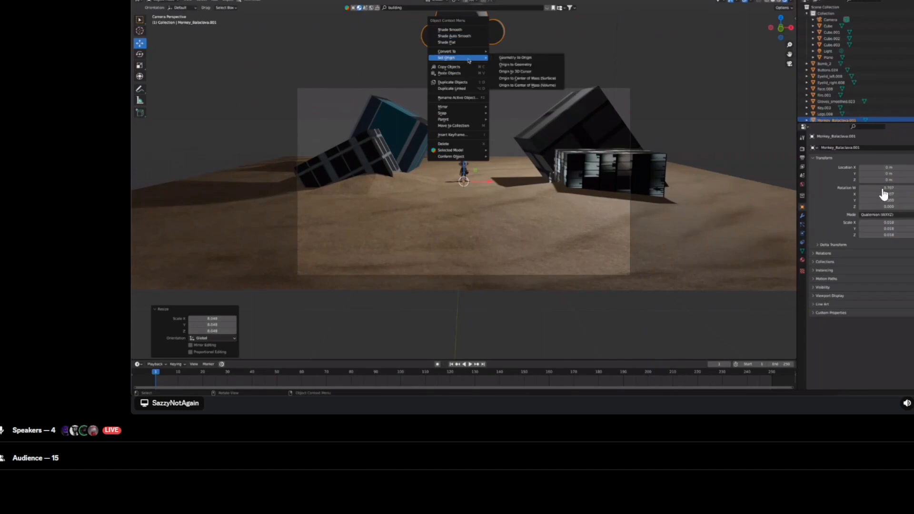
left_click(505, 60)
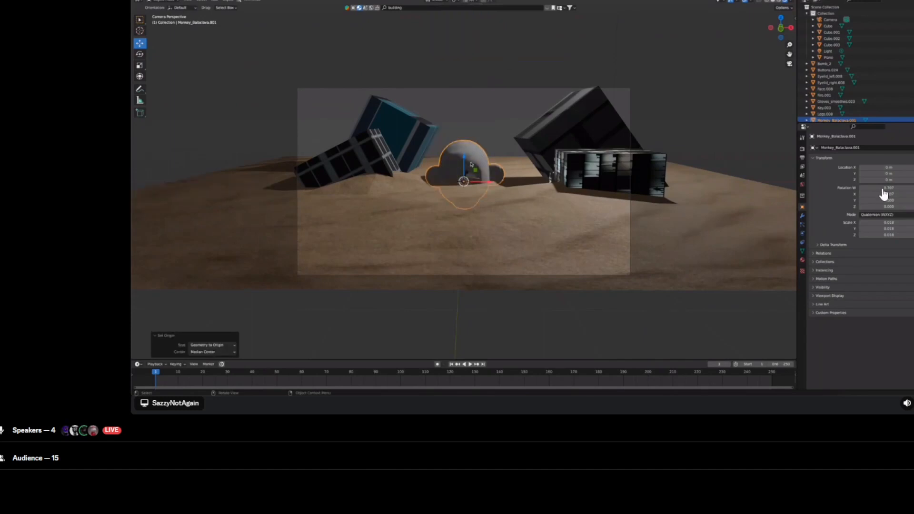
key("g")
key("y")
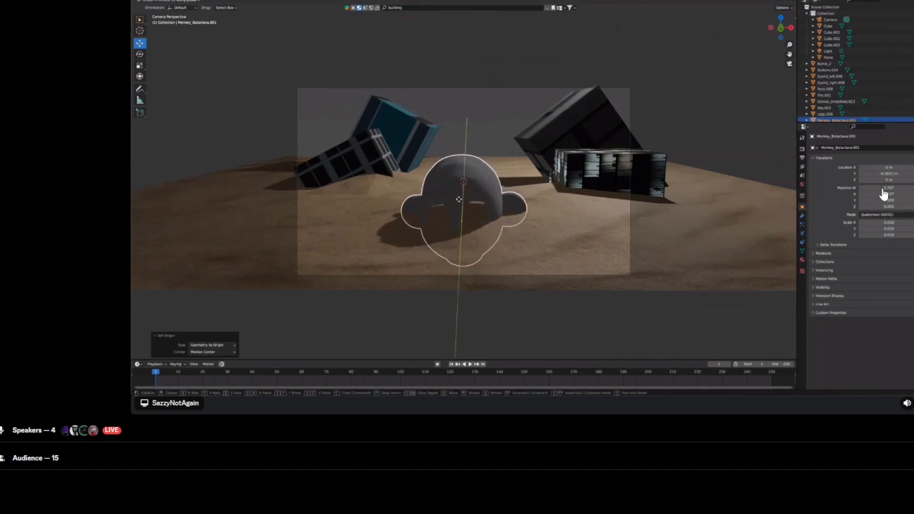
left_click(459, 199)
key("g")
key("x")
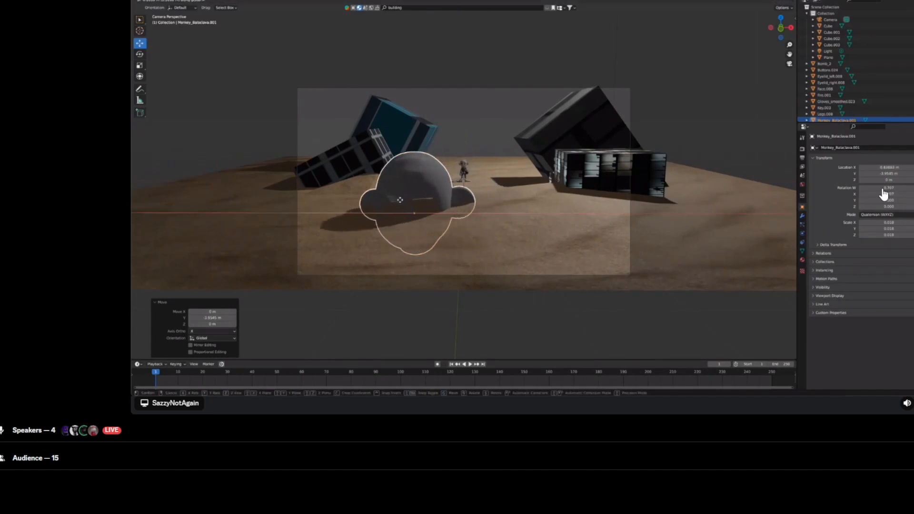
left_click(377, 203)
key("r")
left_click(363, 188)
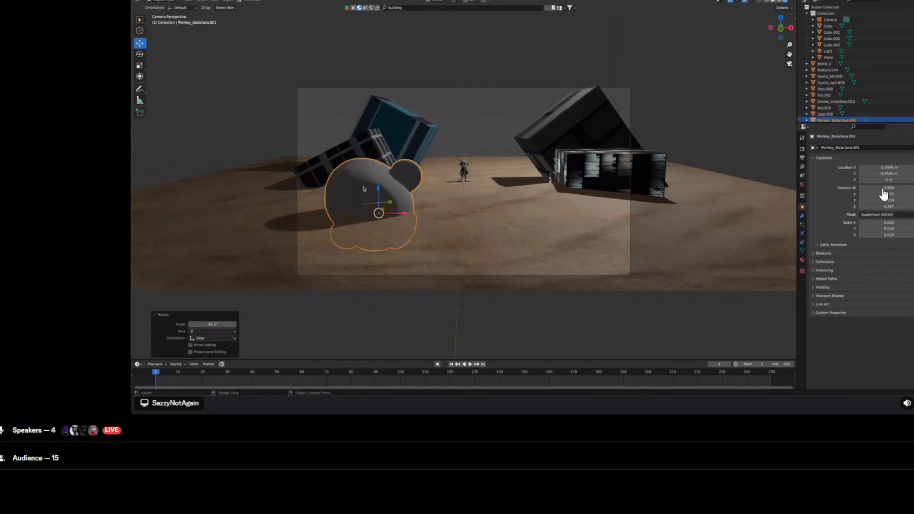
key("g")
key("z")
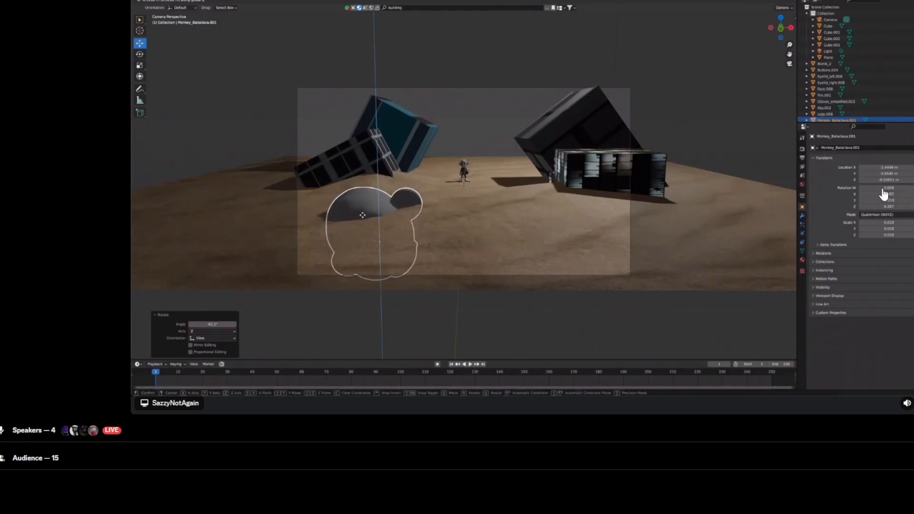
left_click(365, 217)
key("alt+a")
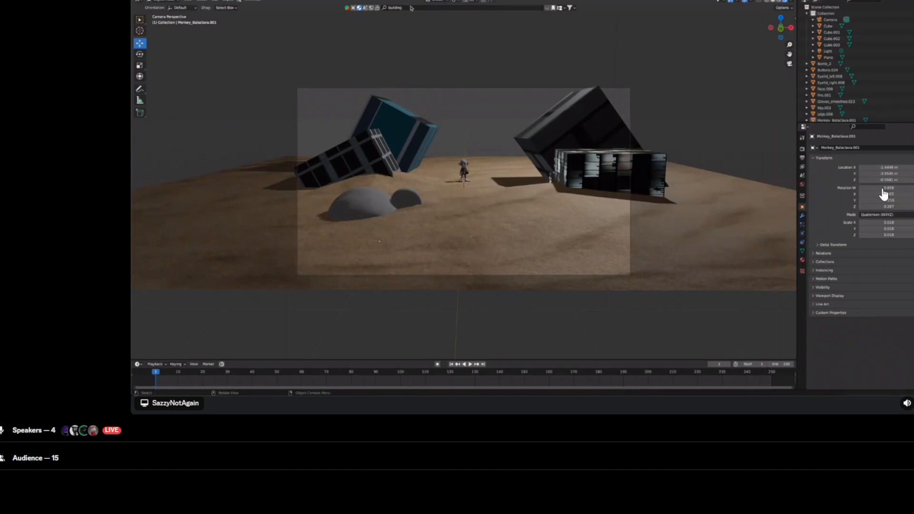
left_click(354, 8)
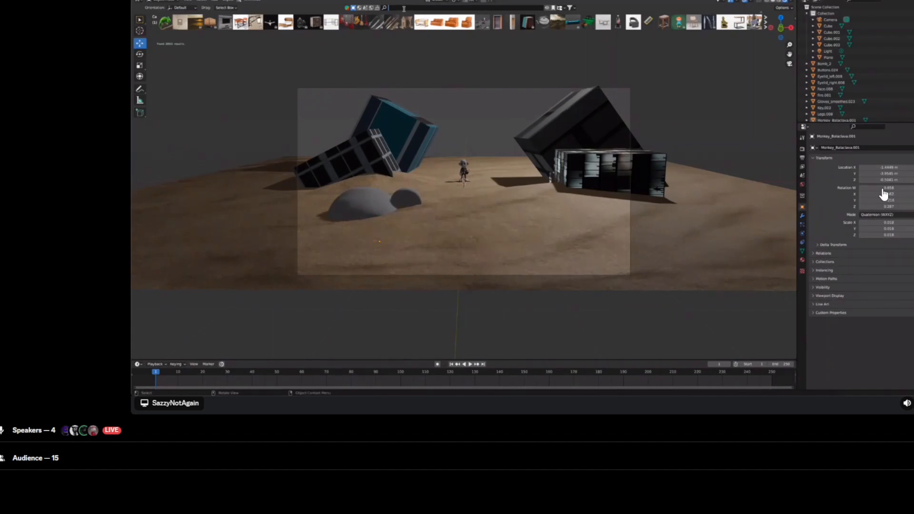
type("m")
key("BackSpace")
key("BackSpace")
type("bike")
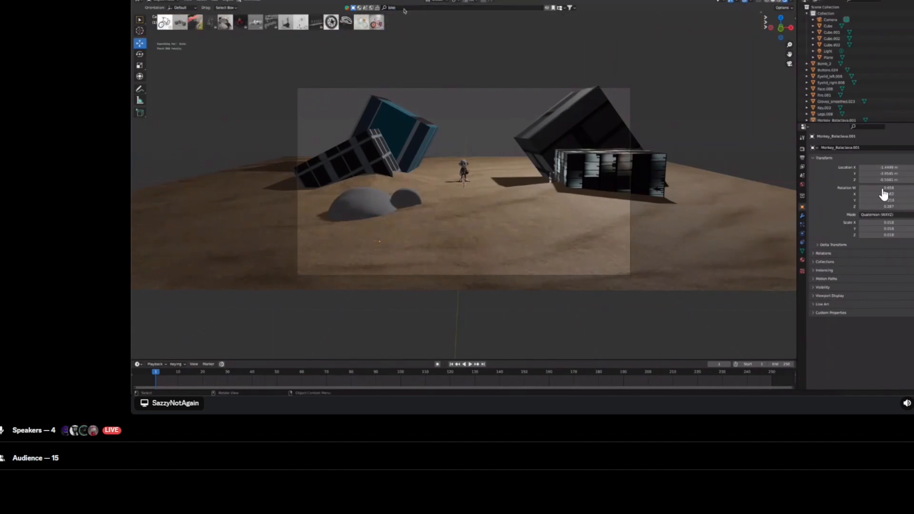
mouse_move(206, 28)
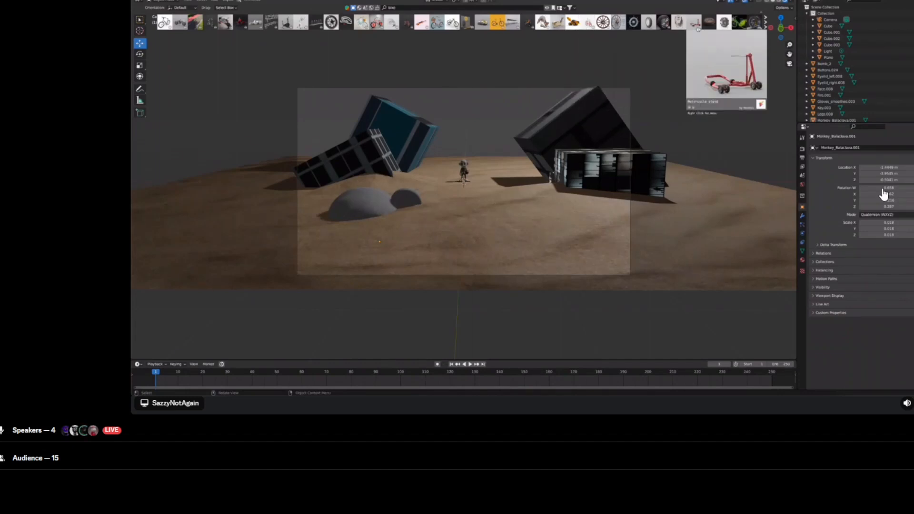
left_click(737, 27)
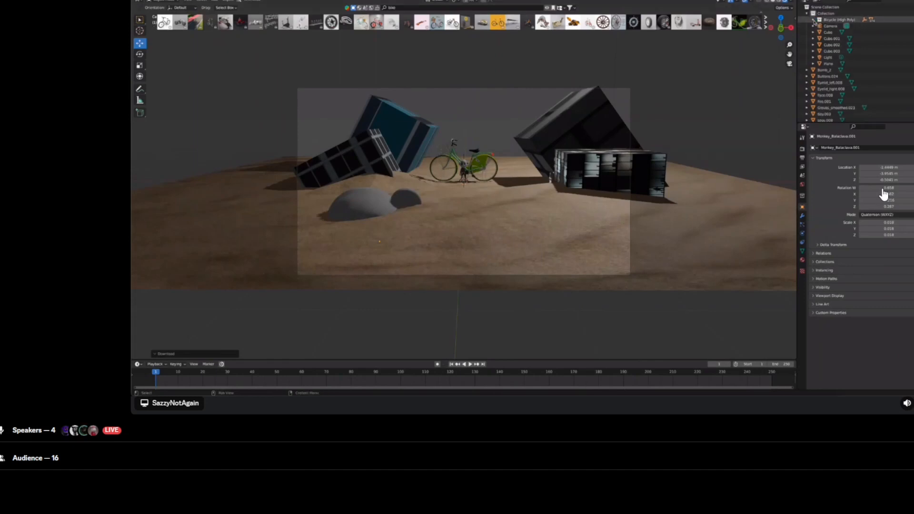
left_click(814, 20)
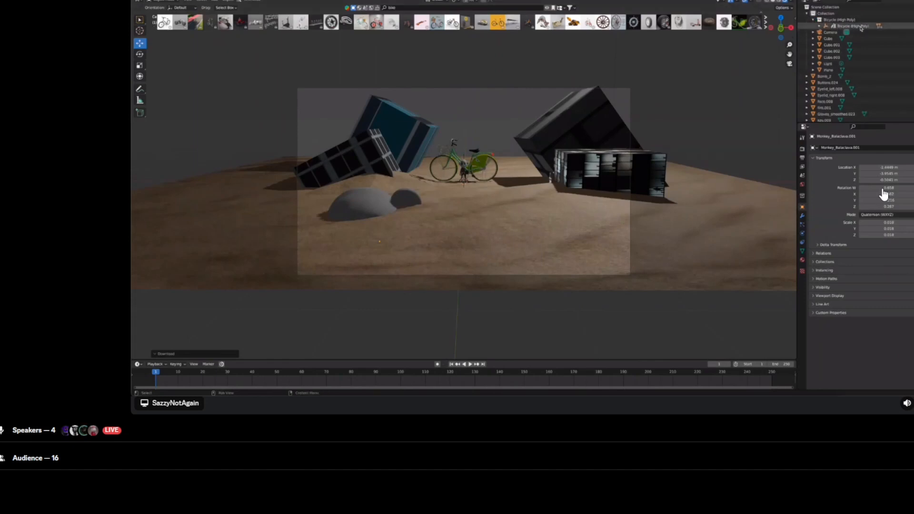
left_click(856, 27)
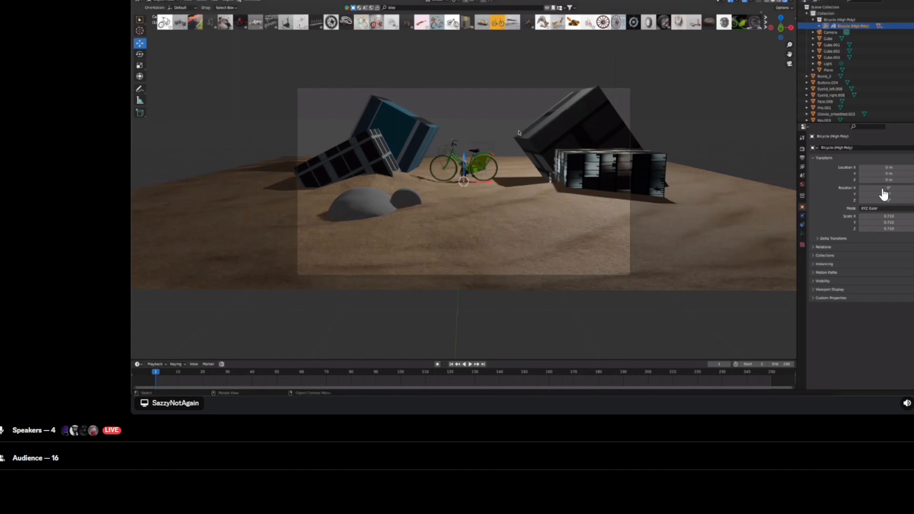
key("s")
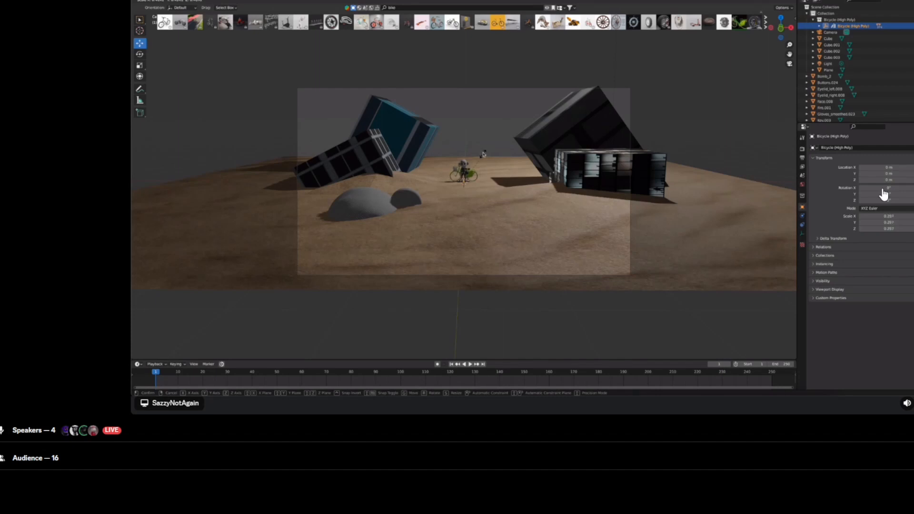
left_click(484, 154)
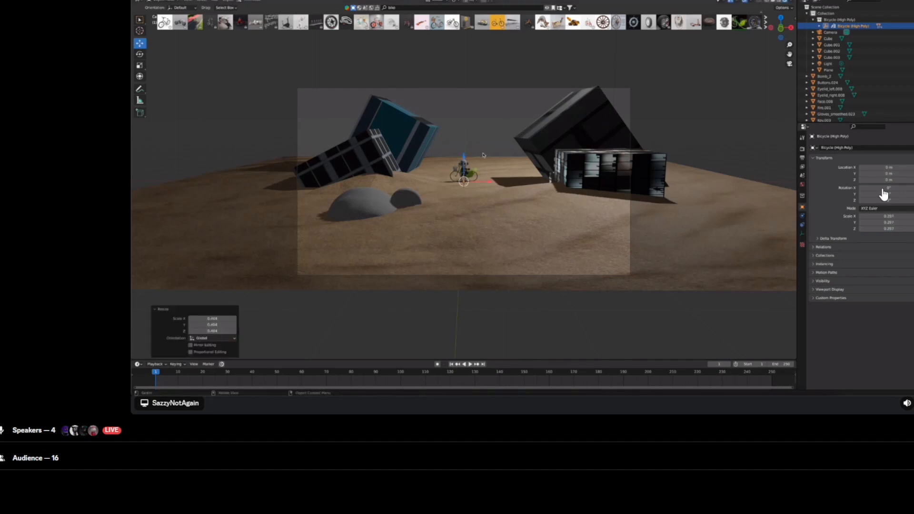
key("g")
key("y")
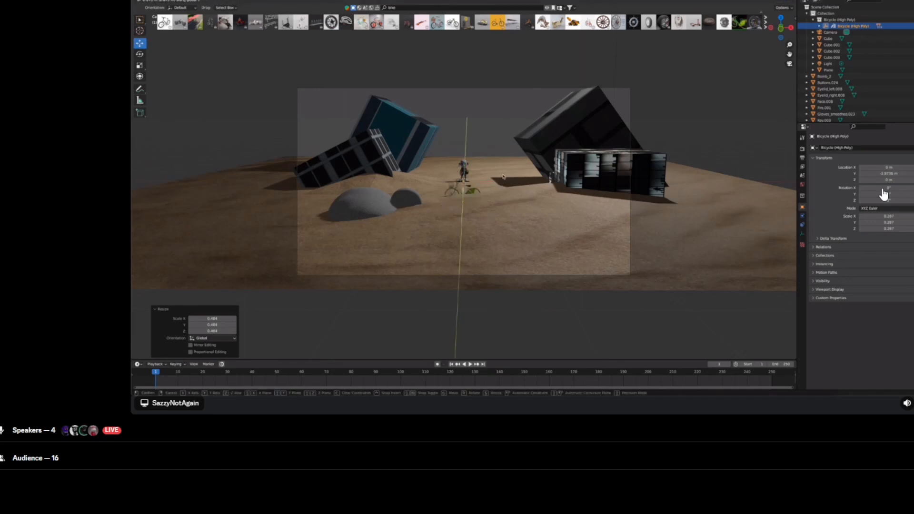
left_click(504, 177)
key("ctrl+z")
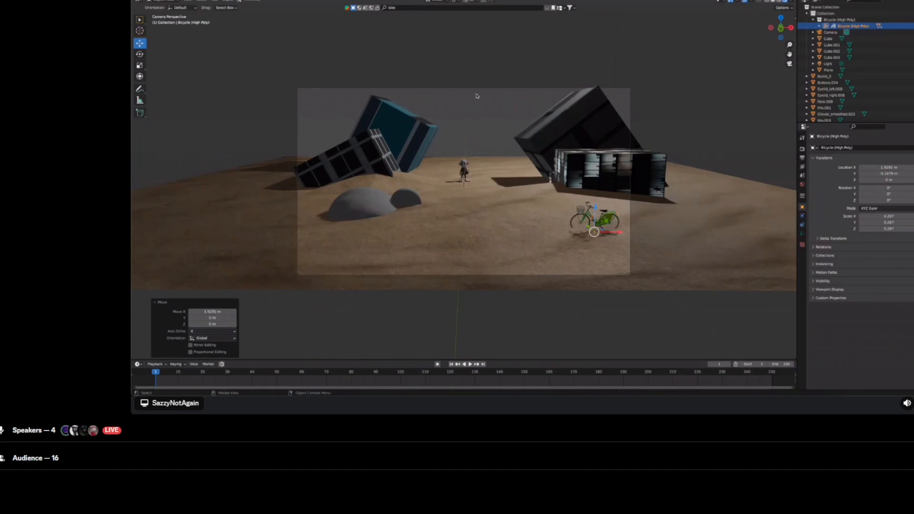
Step: Search the asset library for "icecream truck", browse the result thumbnails, and select the Ice Cream item in the outliner
left_click(393, 8)
type("icecream truck")
key("Return")
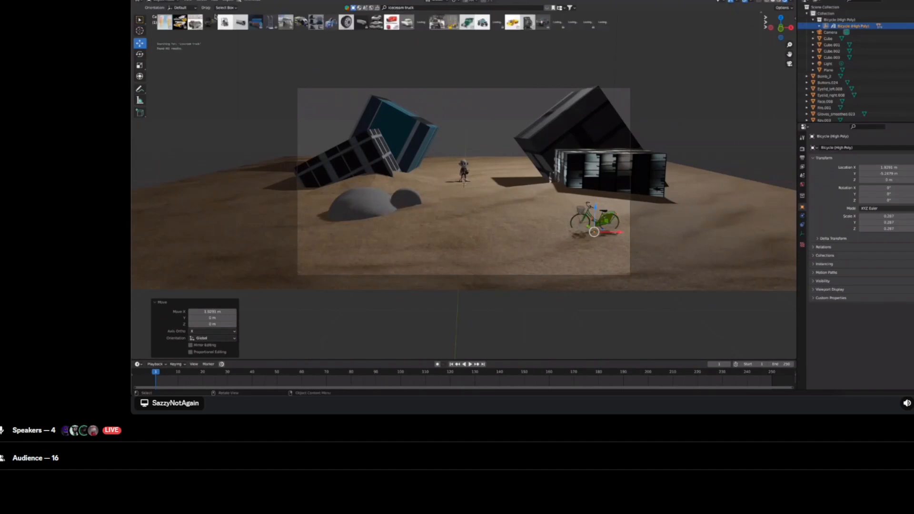
mouse_move(191, 27)
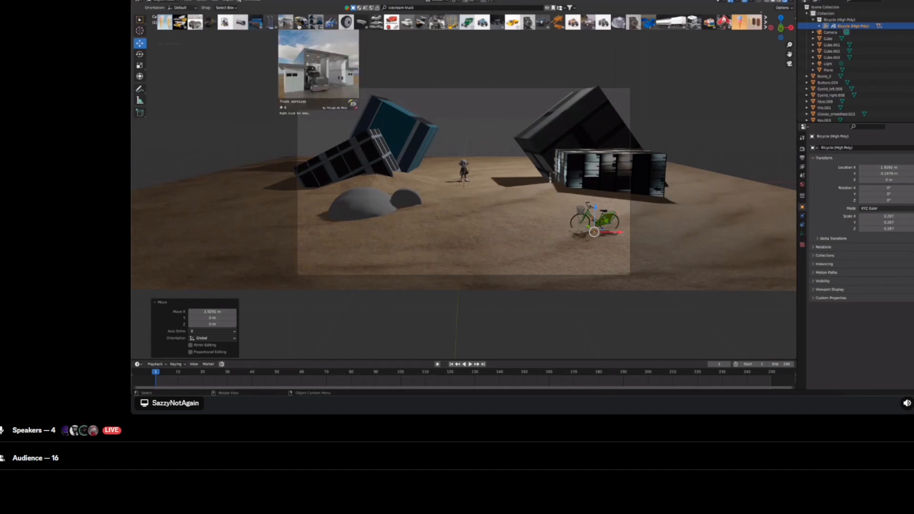
mouse_move(314, 26)
mouse_move(359, 25)
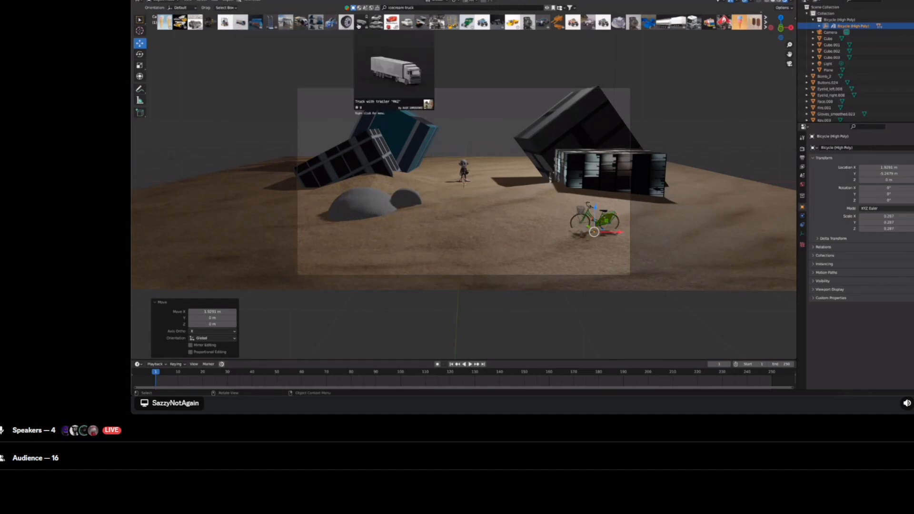
mouse_move(458, 26)
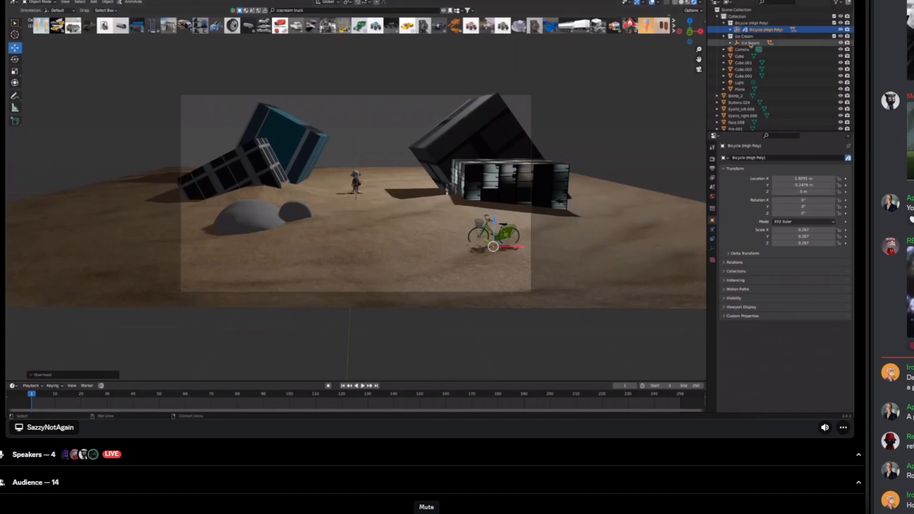
left_click(750, 44)
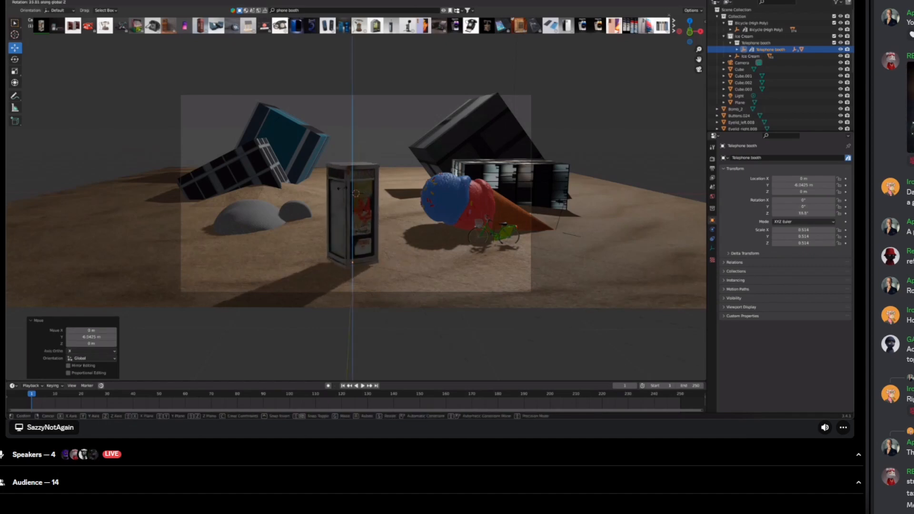
Step: Select the telephone booth and move it along the X axis
left_click(343, 191)
key("g")
key("x")
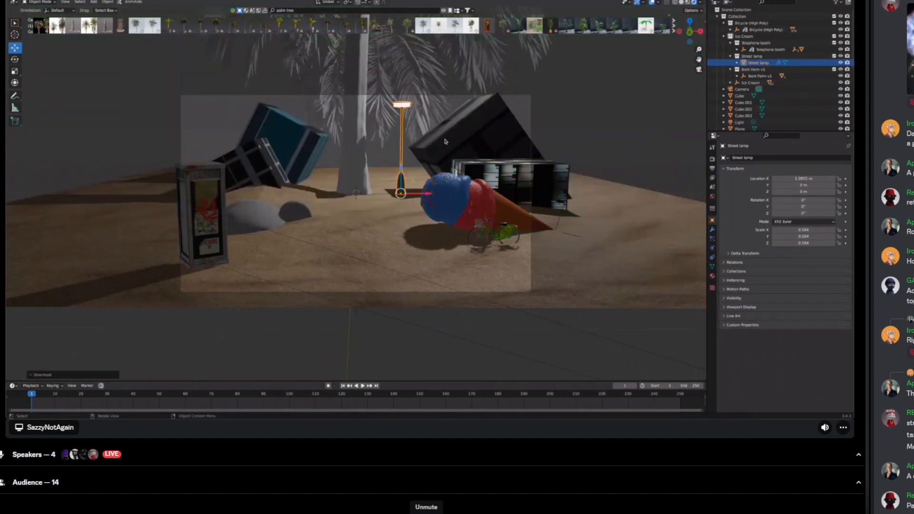
Step: Unmute the microphone to speak, then mute it again
left_click(426, 513)
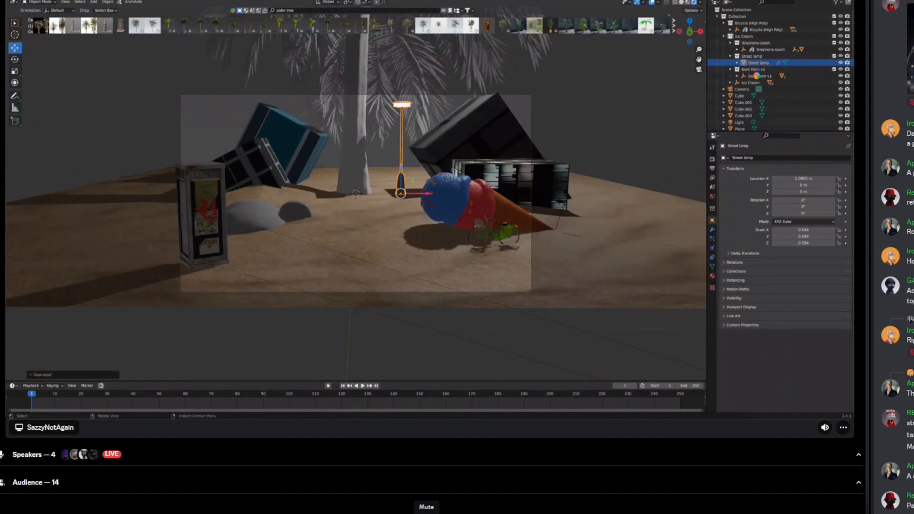
left_click(426, 513)
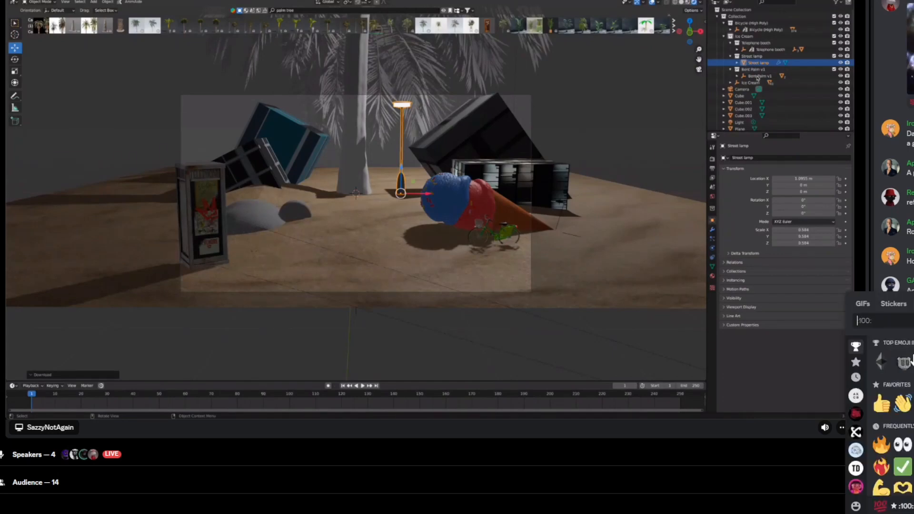
Step: Search the GIFs for "avatar tree" and close the picker without sending one
left_click(864, 306)
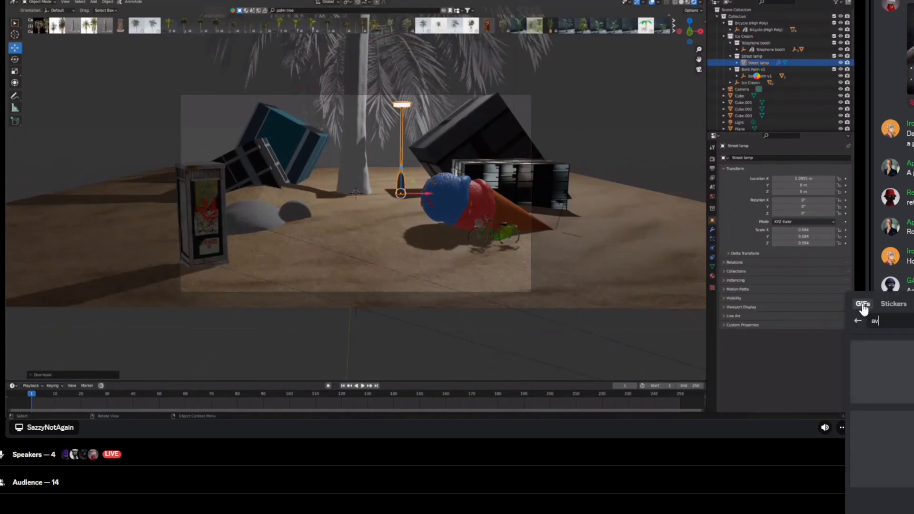
type("avatar tree")
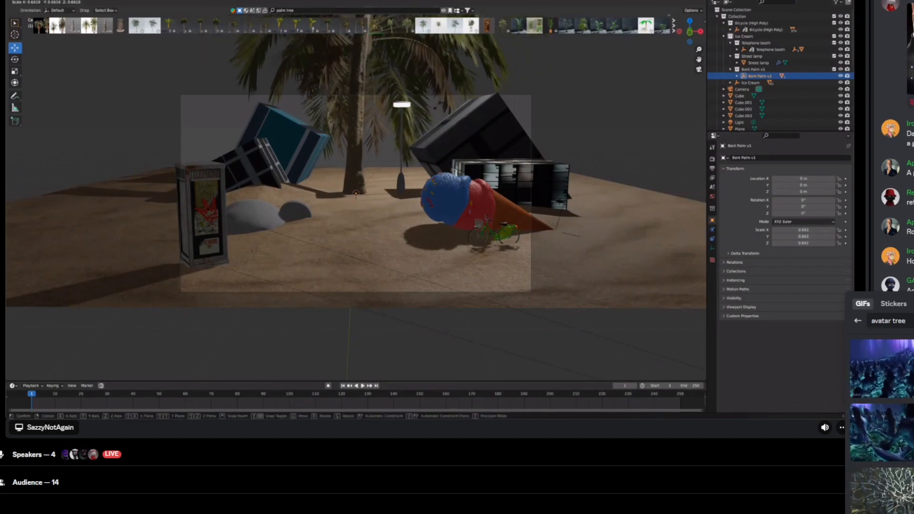
key("Escape")
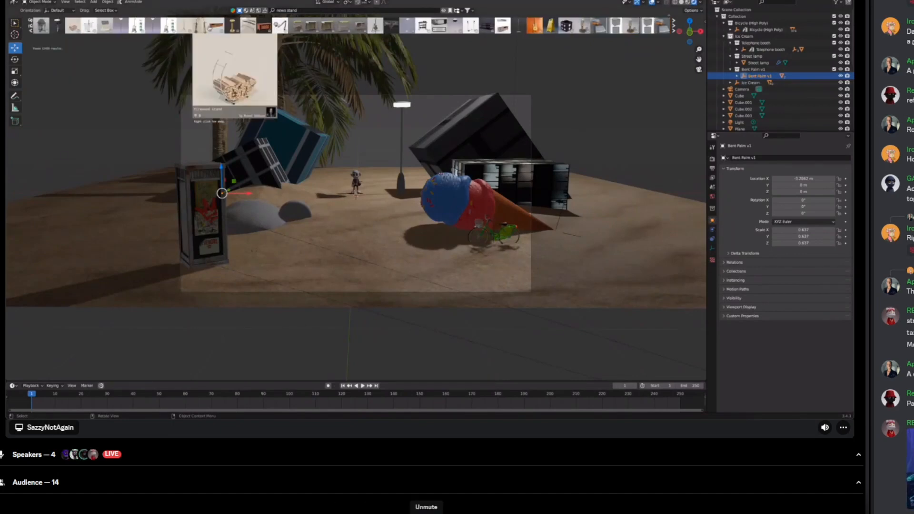
Step: Unmute the microphone to speak twice, muting it again after each time
left_click(426, 513)
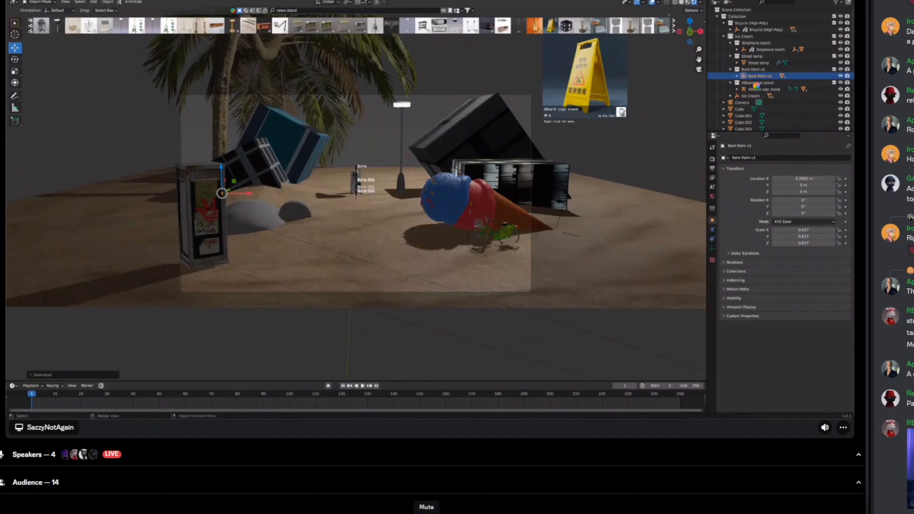
left_click(427, 513)
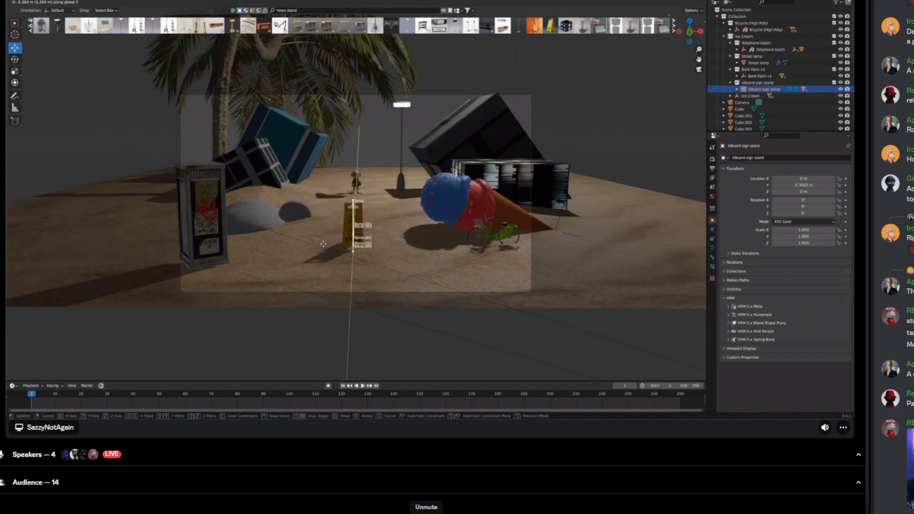
left_click(426, 513)
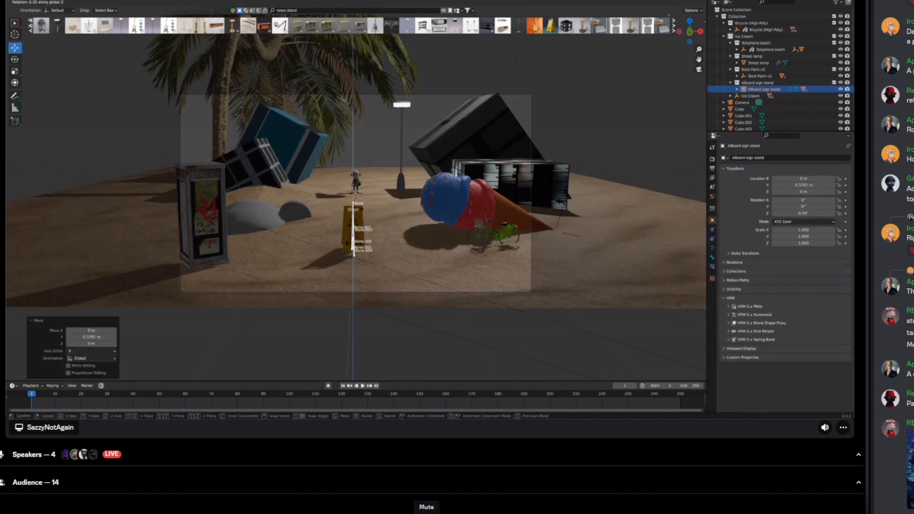
left_click(427, 513)
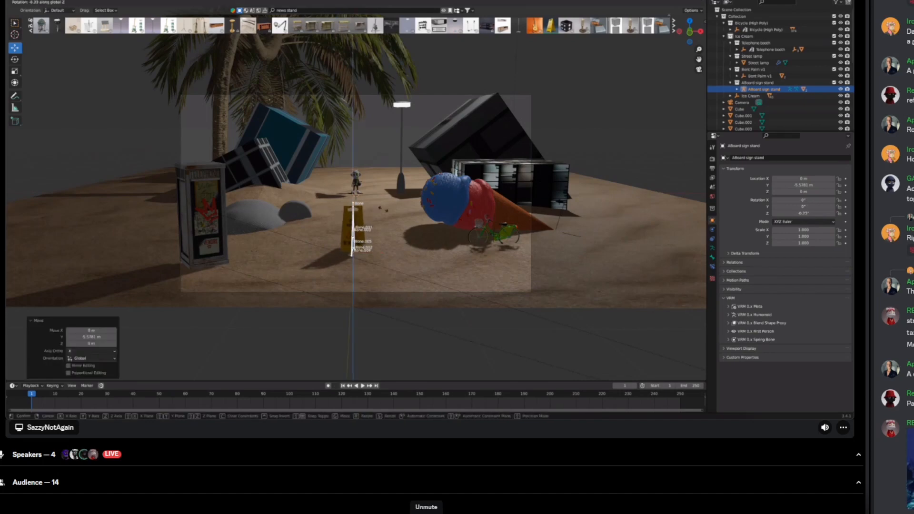
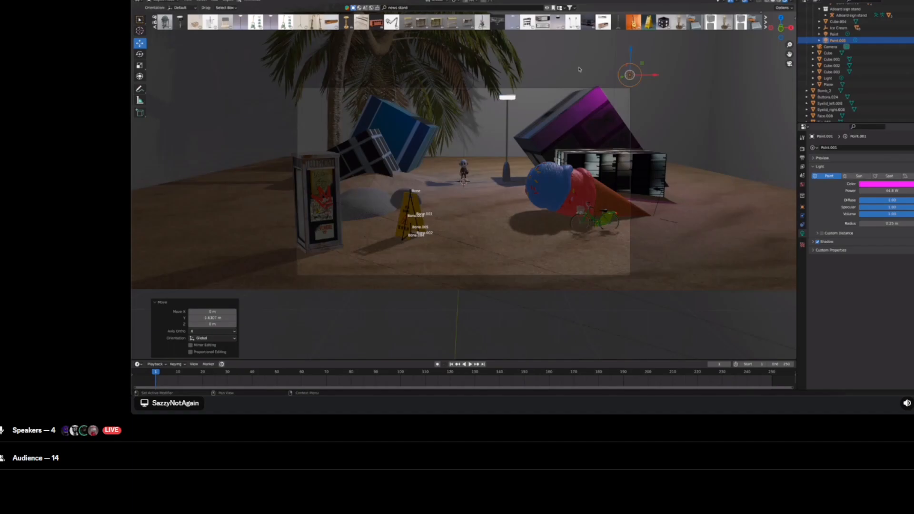
Step: Rotate the selected point light, switching its axis constraint from X to Z
key("r")
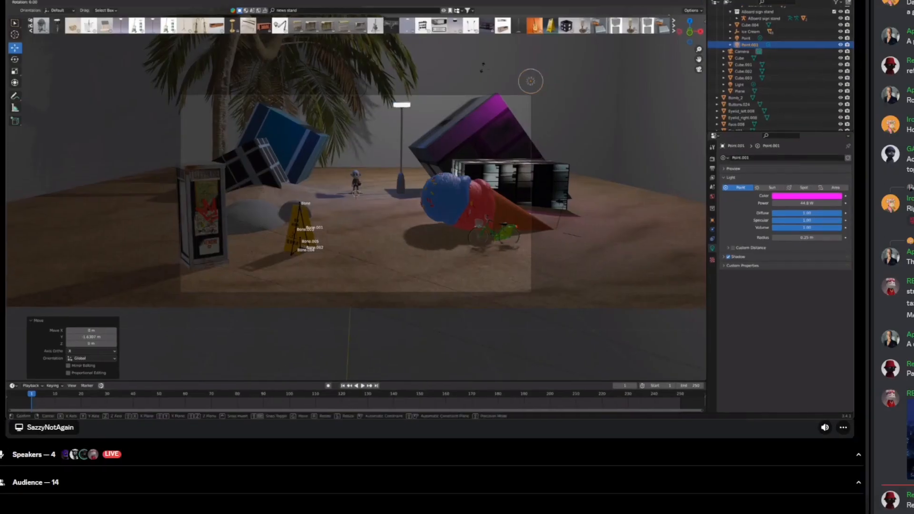
key("x")
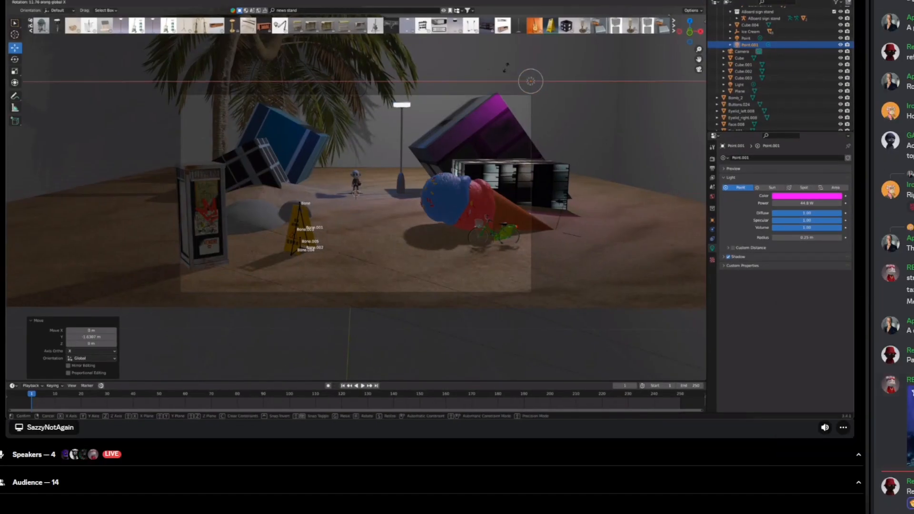
key("z")
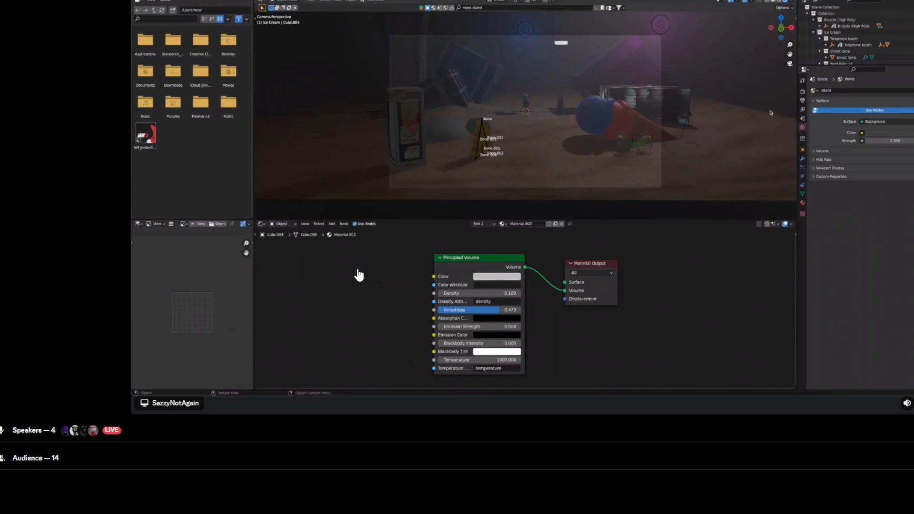
Step: In the render settings, enable Ambient Occlusion, Bloom and Motion Blur, then switch the render engine to Cycles
left_click(803, 92)
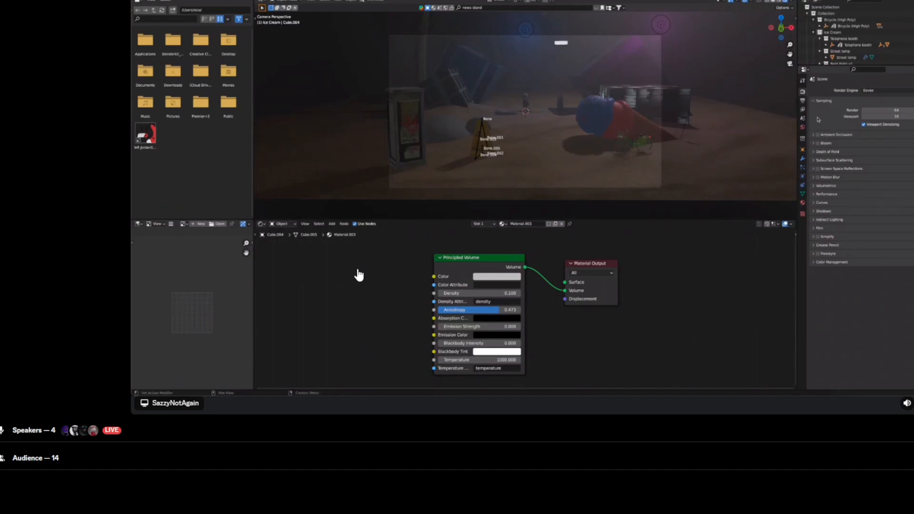
left_click(819, 136)
left_click(819, 144)
left_click(815, 152)
left_click(815, 152)
left_click(818, 169)
left_click(819, 170)
left_click(818, 178)
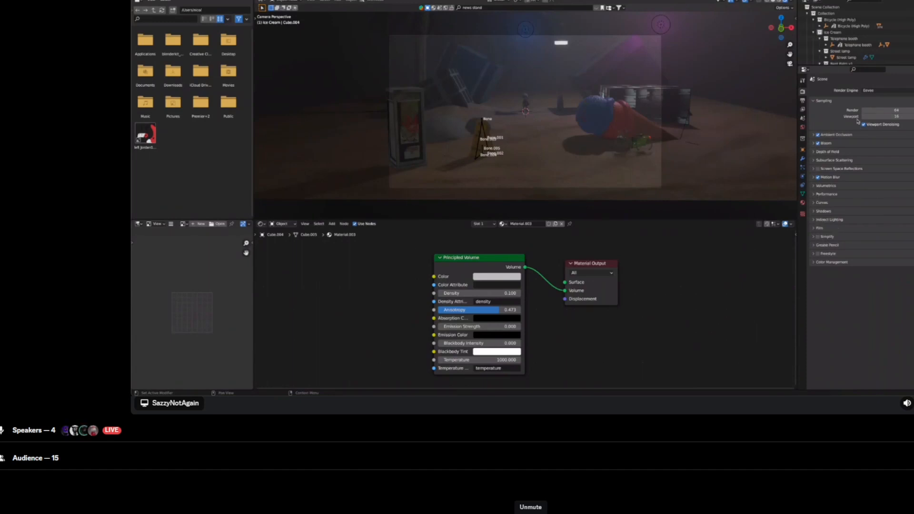
left_click(869, 90)
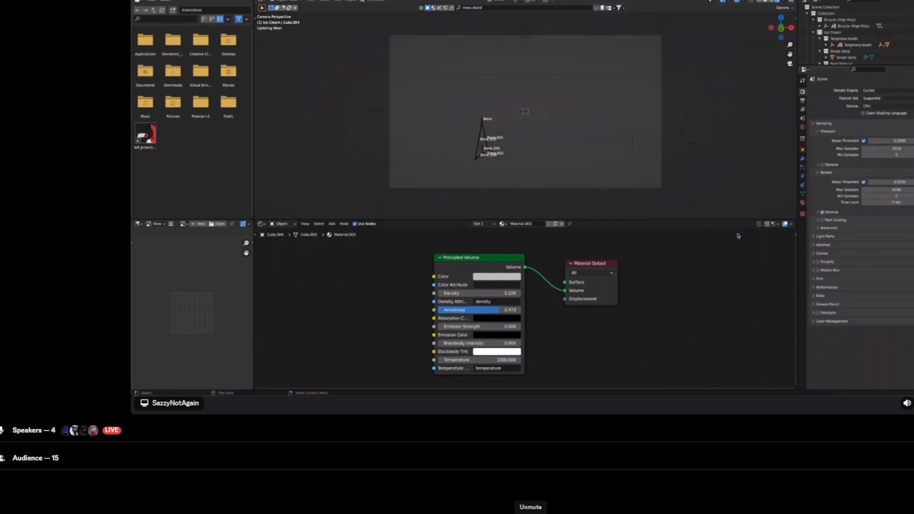
Step: Unmute the microphone to speak and mute it again, twice over
left_click(530, 513)
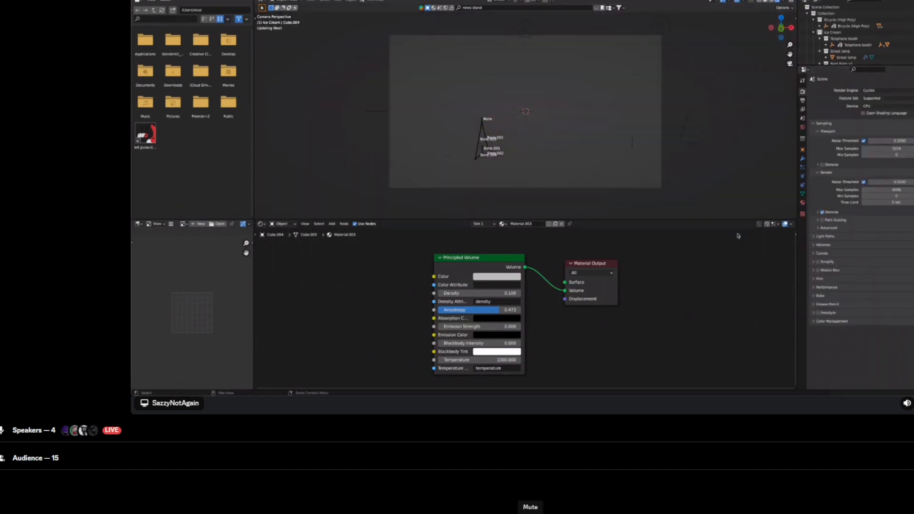
left_click(531, 513)
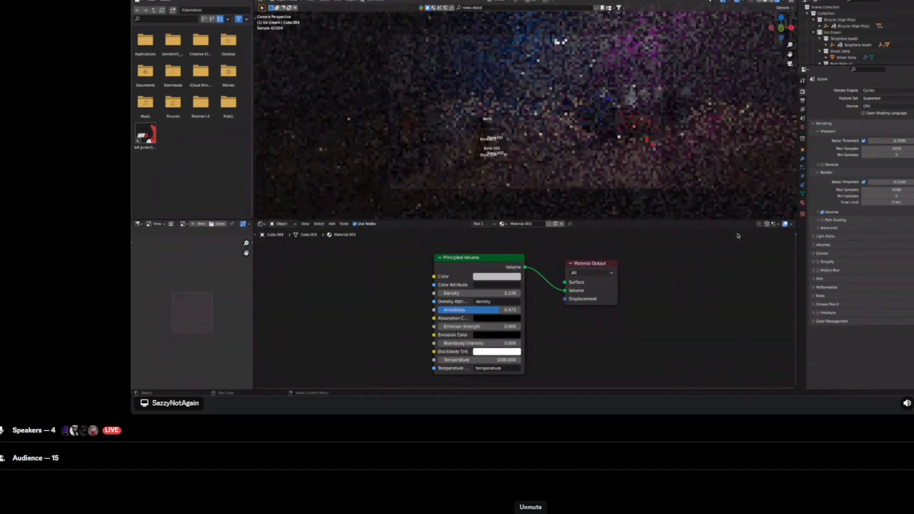
left_click(531, 513)
left_click(531, 513)
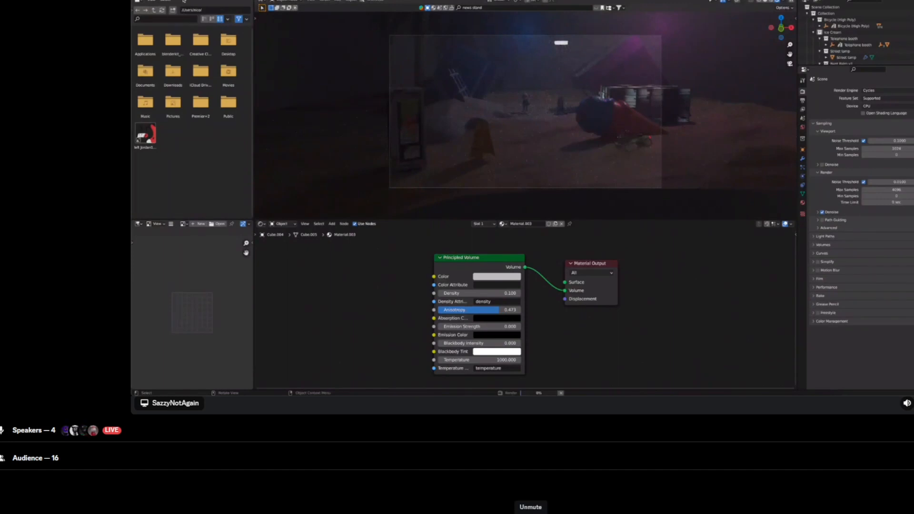
left_click(531, 513)
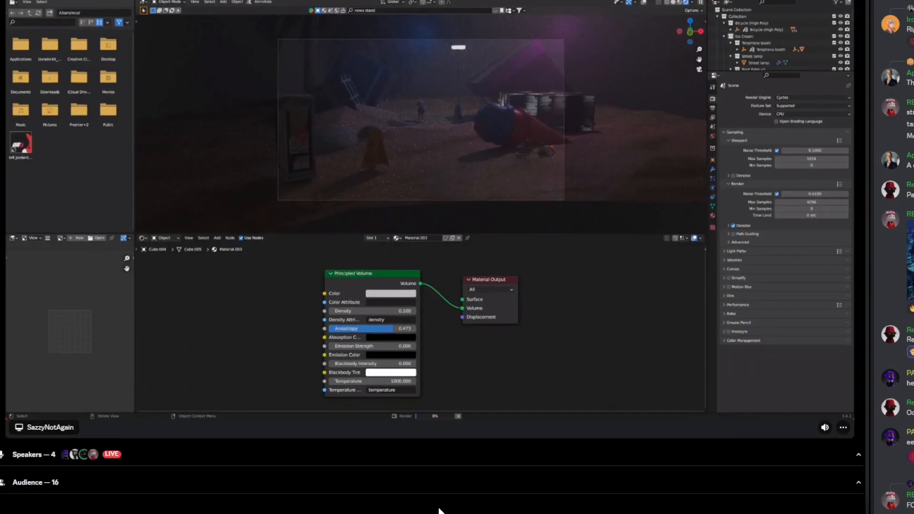
left_click(427, 513)
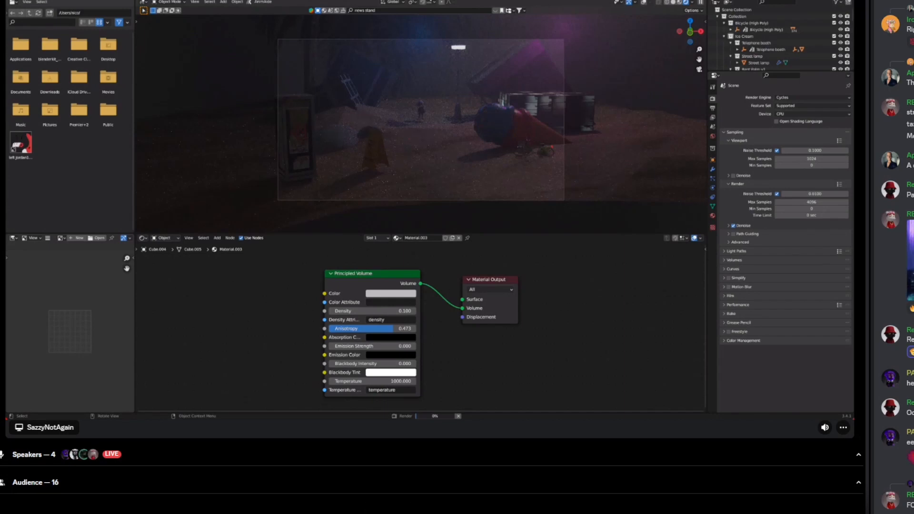
Step: Search the GIFs for "this man is cra" and send the "This guy lost his" GIF to the chat
key("ctrl+e")
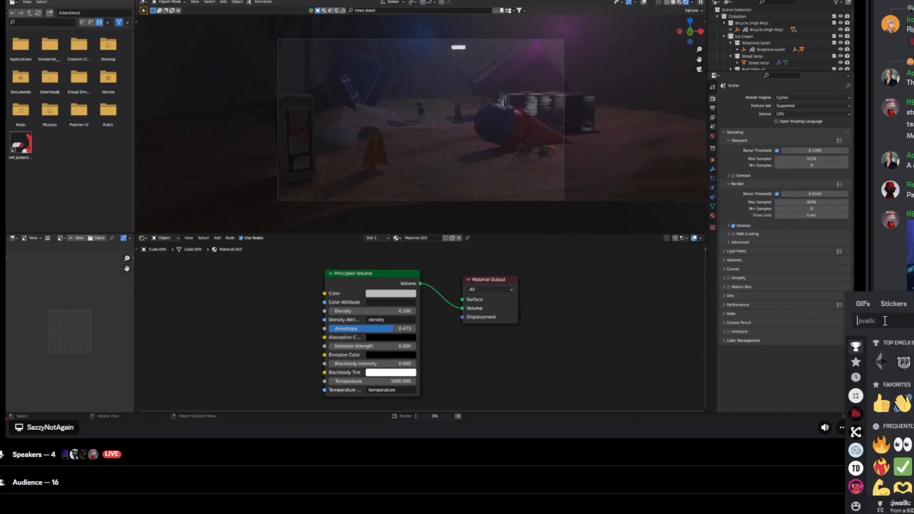
left_click(869, 304)
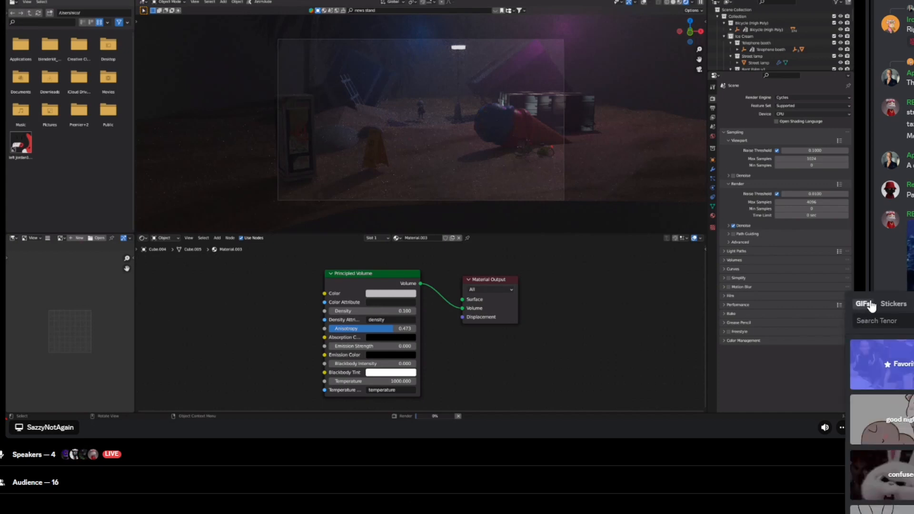
type("this man is cra")
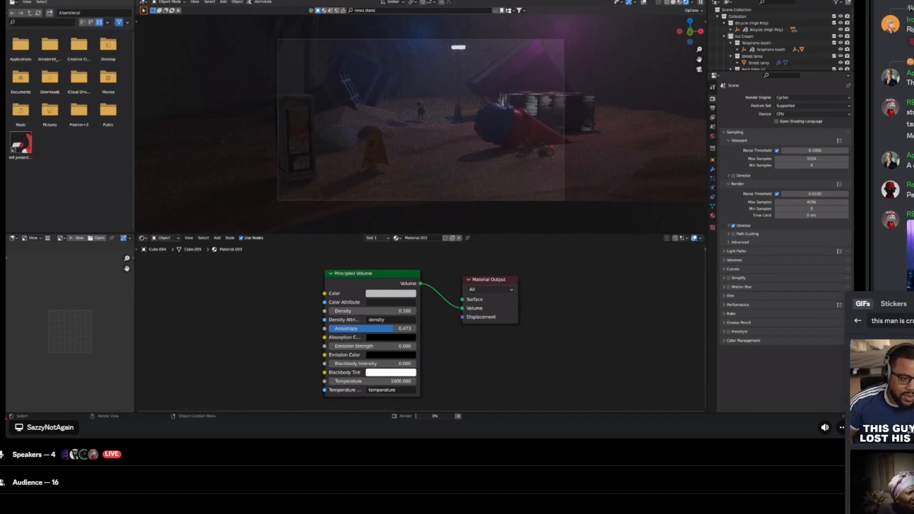
left_click(910, 430)
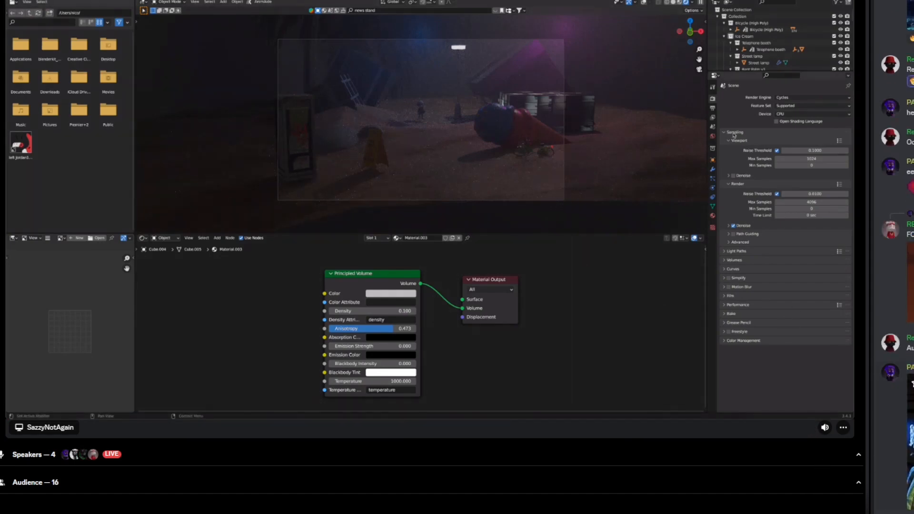
Step: Search the GIFs for "anxious" and then "whew", browse the results, and close the picker without sending one
left_click(913, 358)
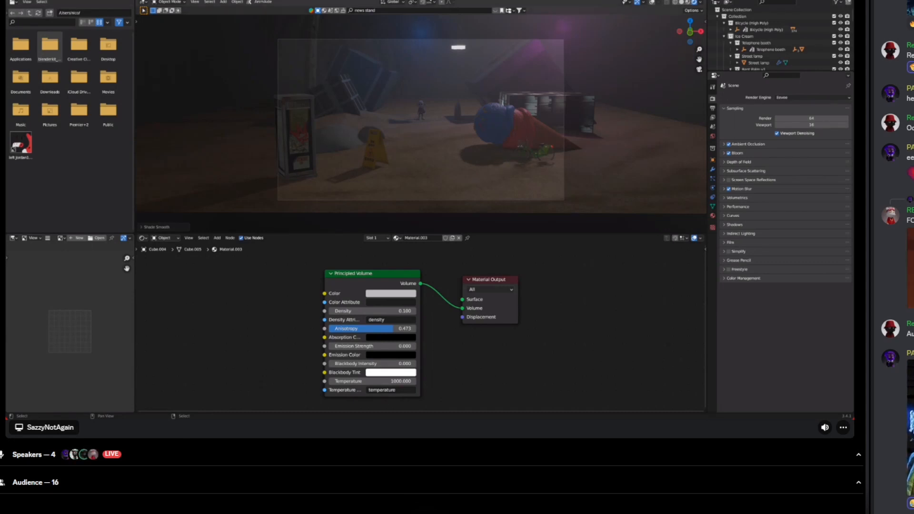
left_click(910, 503)
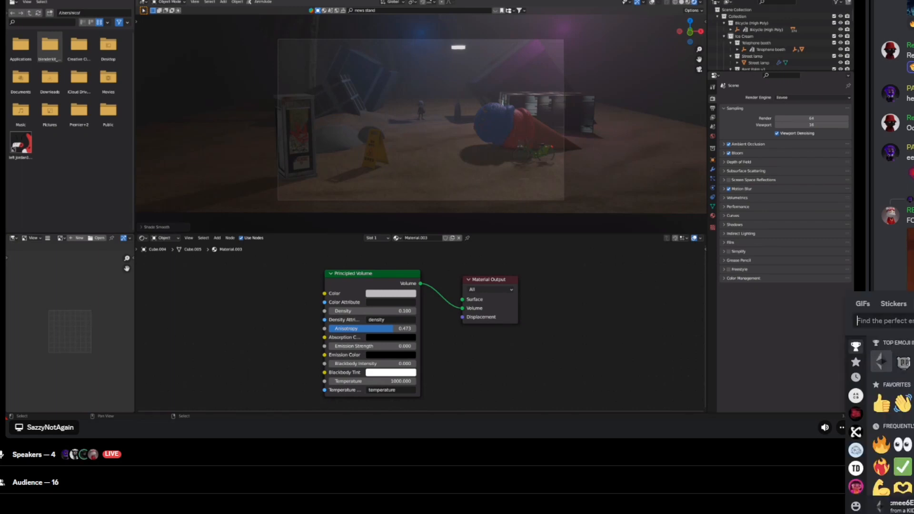
left_click(864, 305)
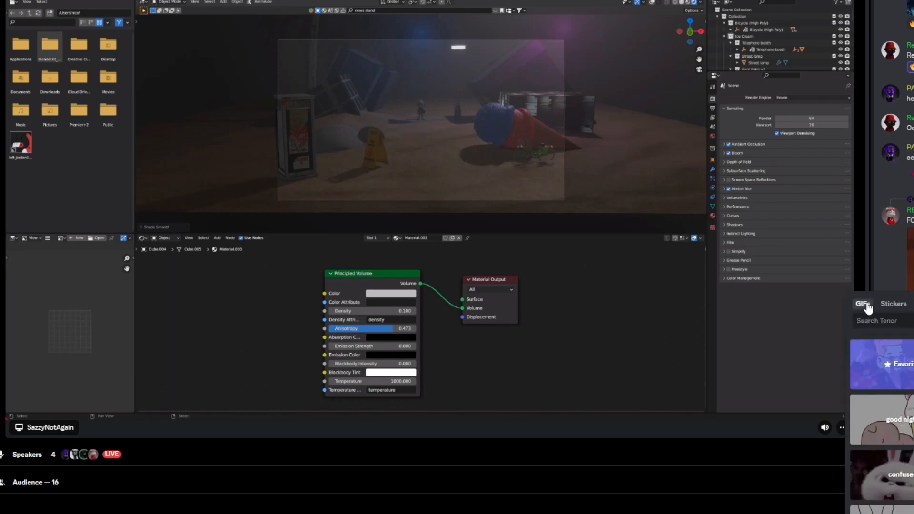
type("anxious")
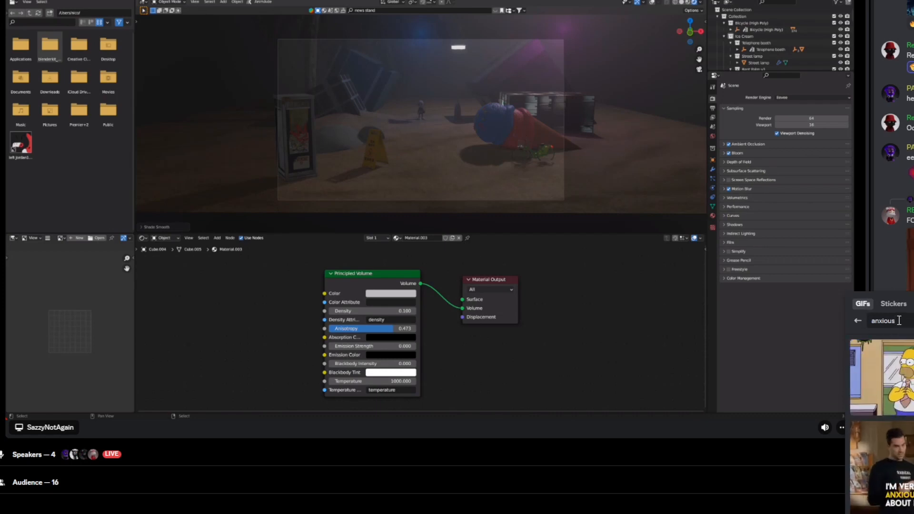
left_click_drag(876, 318, 841, 316)
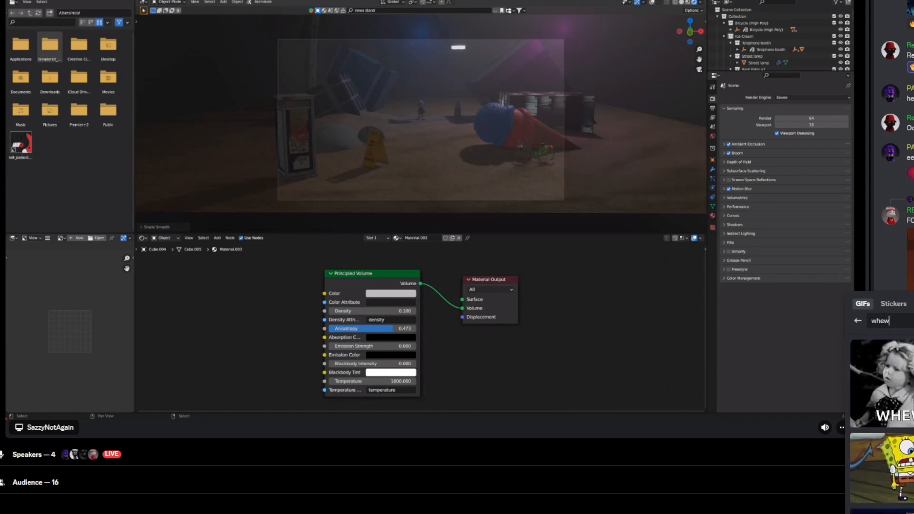
scroll(882, 409, "down", 1)
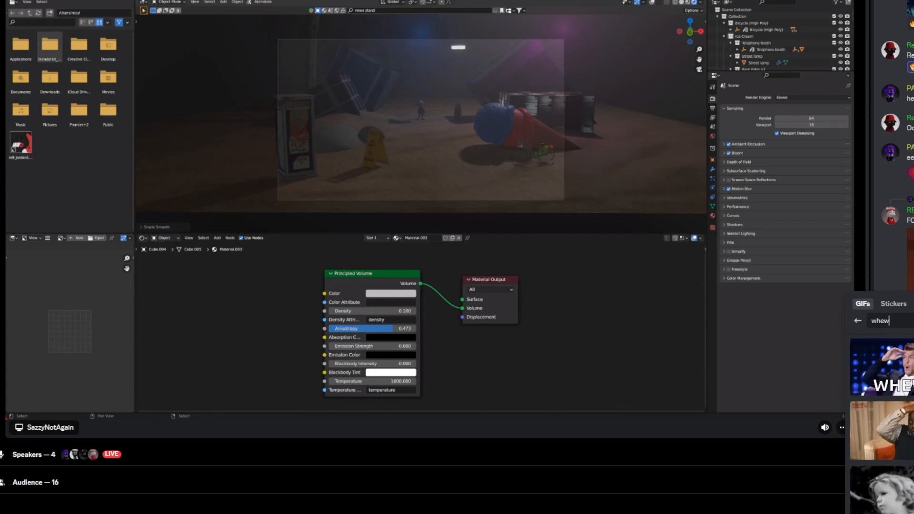
scroll(882, 419, "down", 3)
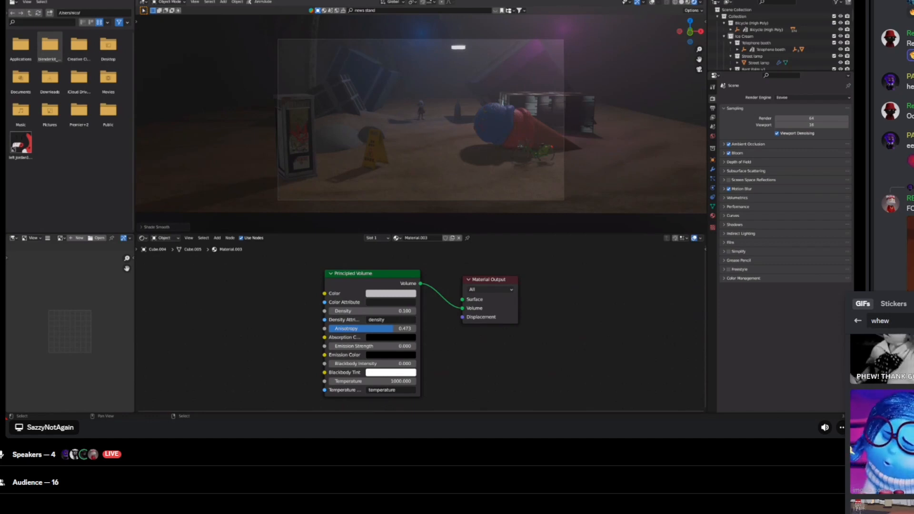
key("Escape")
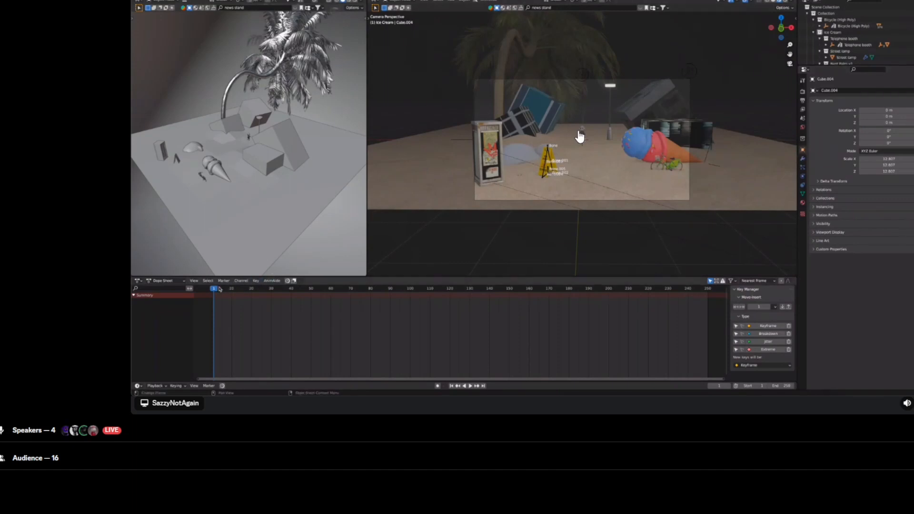
Step: Play the animation, then return the playhead to frame 1
key("space")
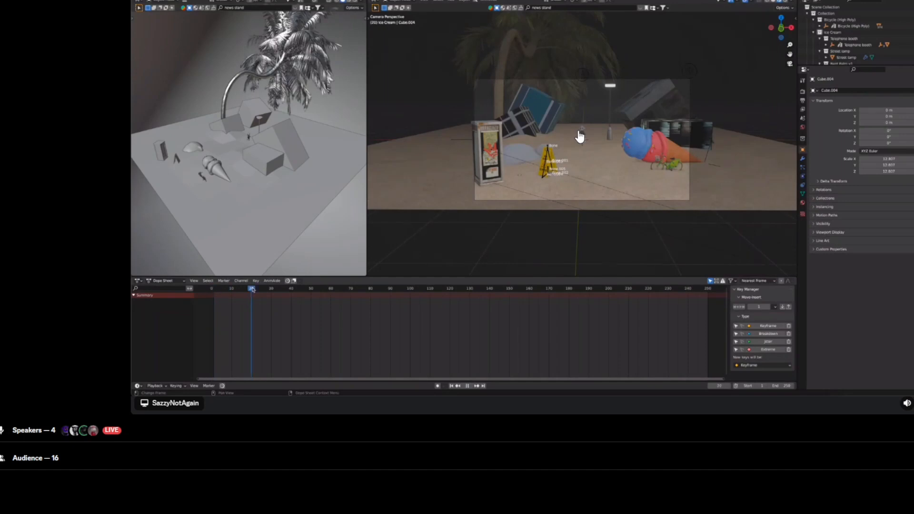
mouse_move(223, 290)
left_mouse_down()
mouse_move(232, 290)
mouse_move(215, 289)
left_mouse_up()
key("space")
Step: Select the camera in the outliner and insert a transform keyframe for it at frame 1
scroll(835, 30, "down", 5)
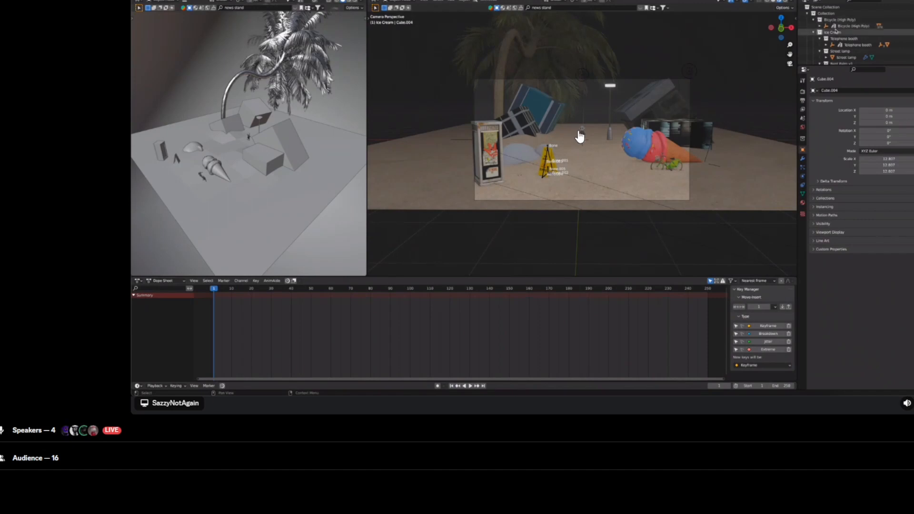
scroll(835, 30, "down", 2)
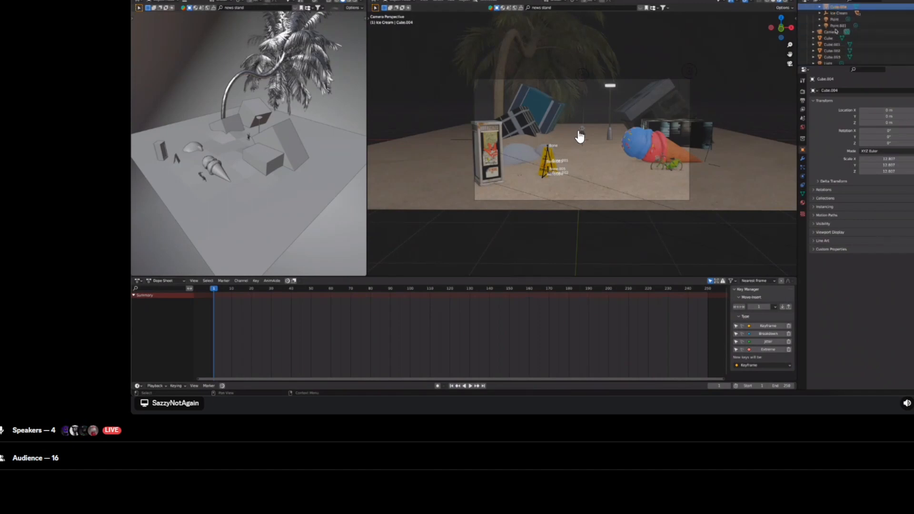
left_click(832, 32)
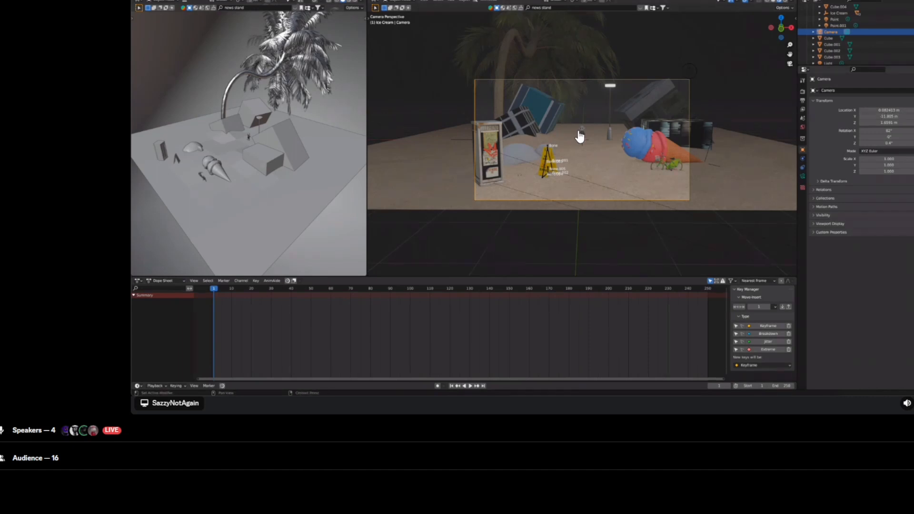
key("i")
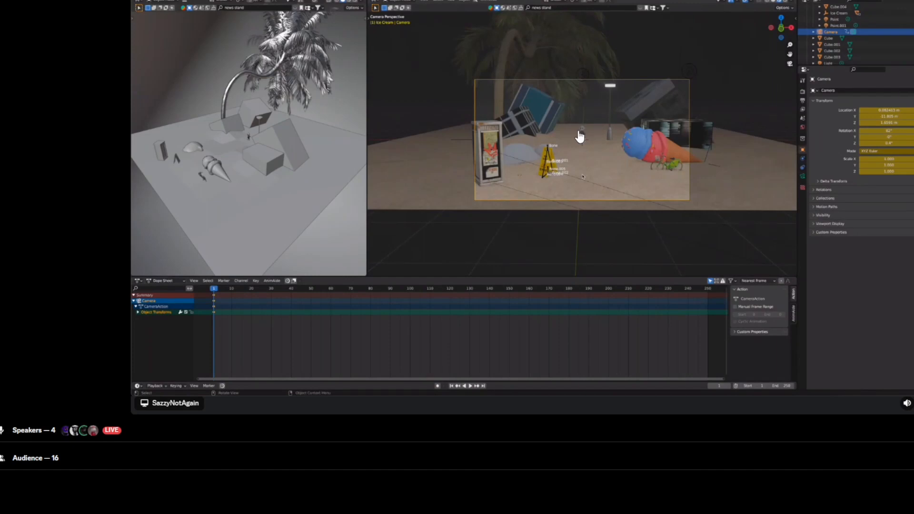
Step: Go to frame 240 and move the camera along the Y axis to create a second keyframe
left_click(688, 290)
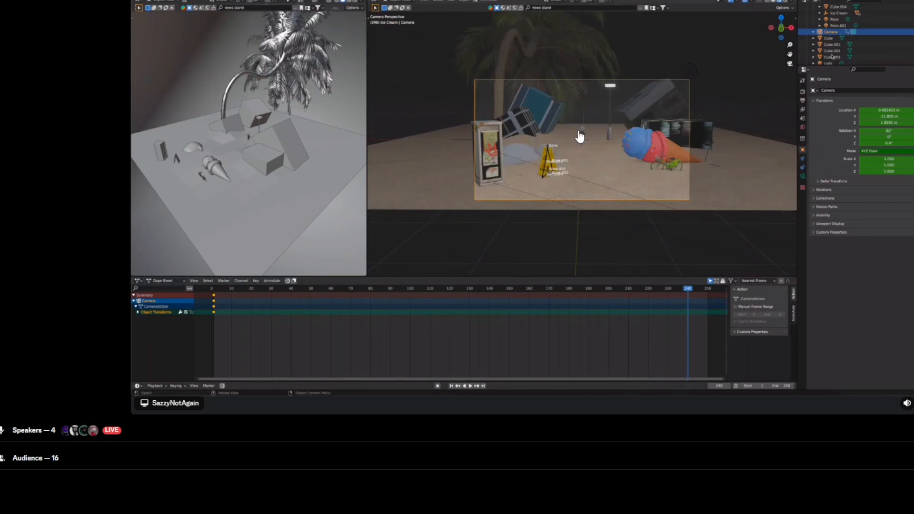
key("g")
key("g")
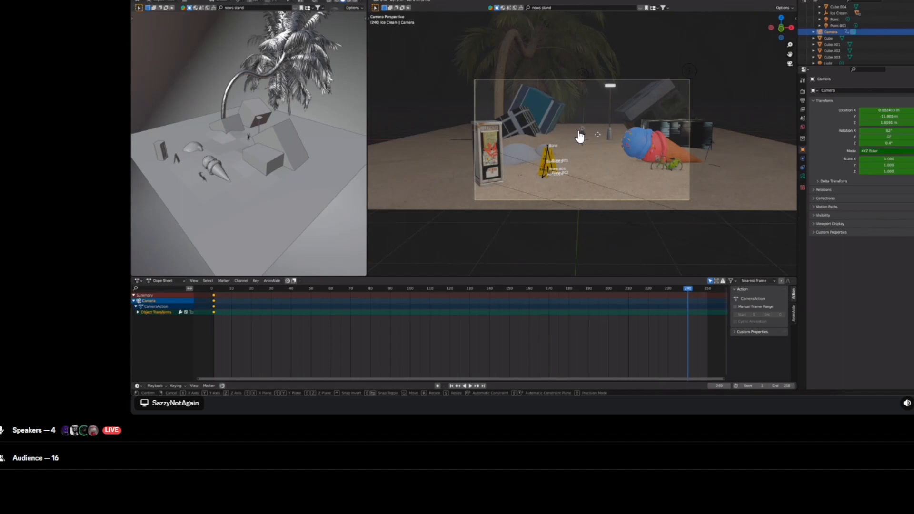
key("y")
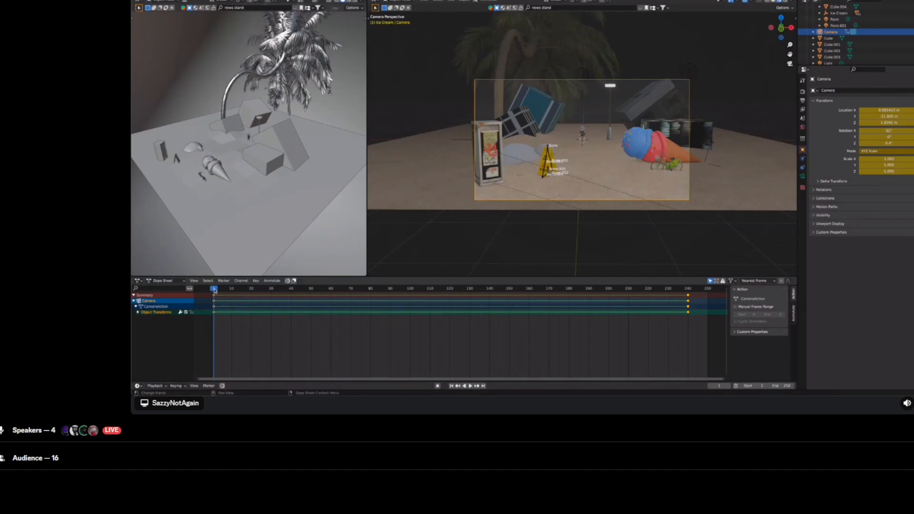
Step: Play the camera animation and close the reactions picker
key("space")
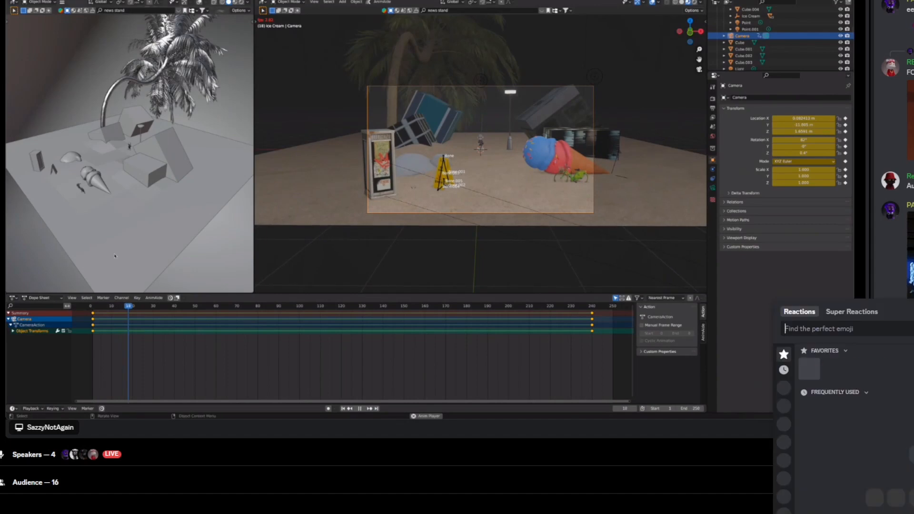
left_click(875, 436)
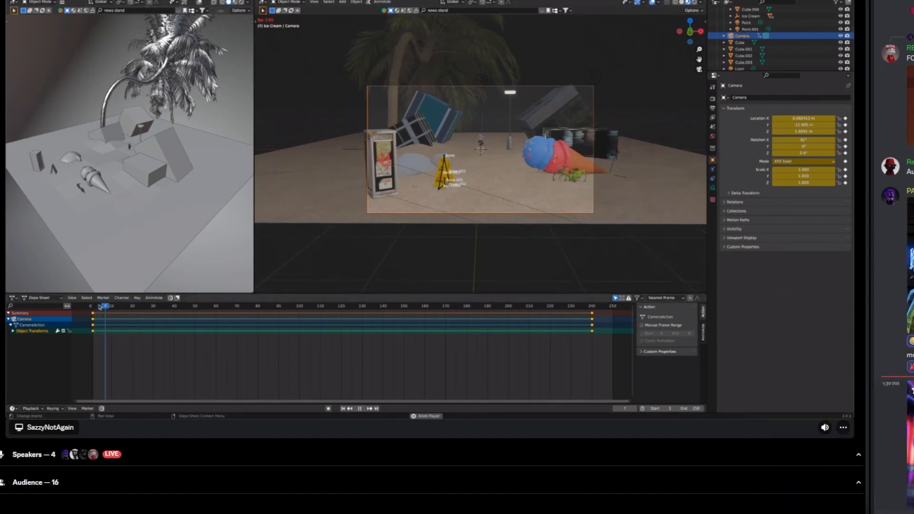
left_click(913, 388)
left_click(864, 411)
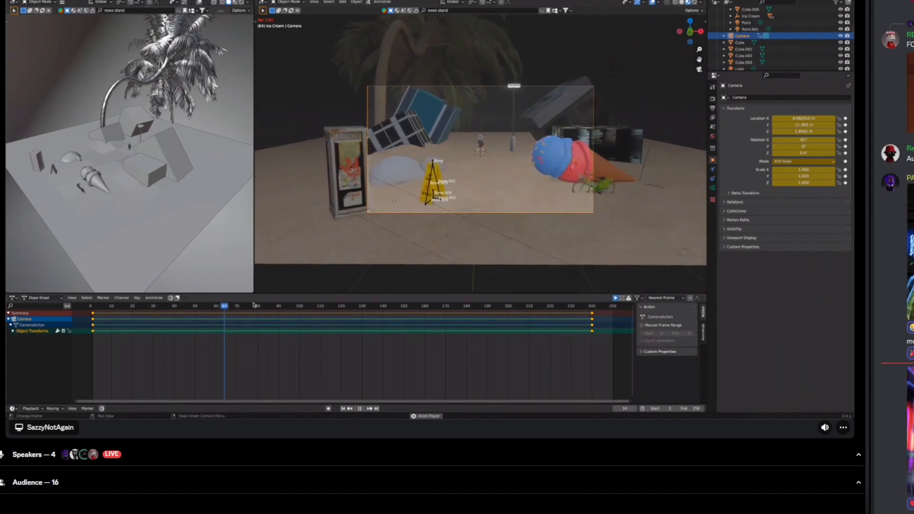
Step: Stop playback and scrub the timeline to about frame 151 to preview the camera move
key("space")
left_click_drag(298, 309, 408, 309)
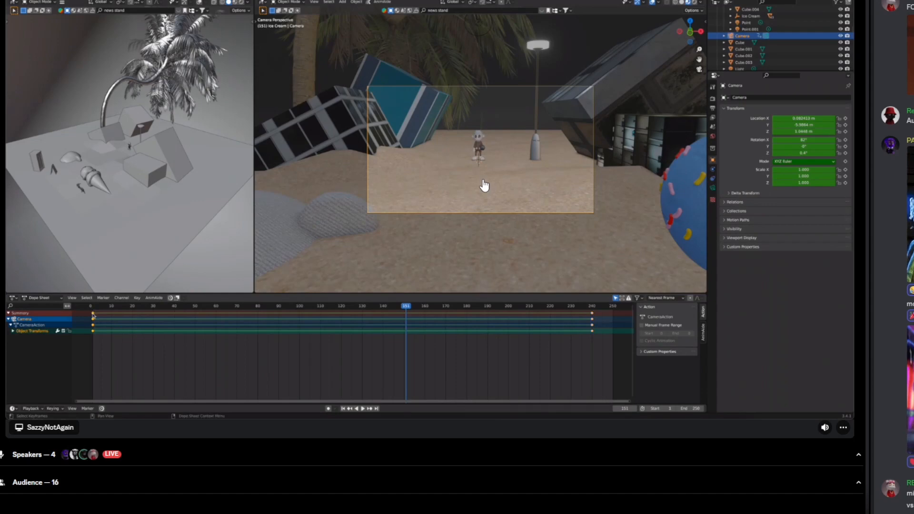
Step: Try repositioning the camera's keyframes along the dope sheet timeline
left_click_drag(93, 316, 281, 318)
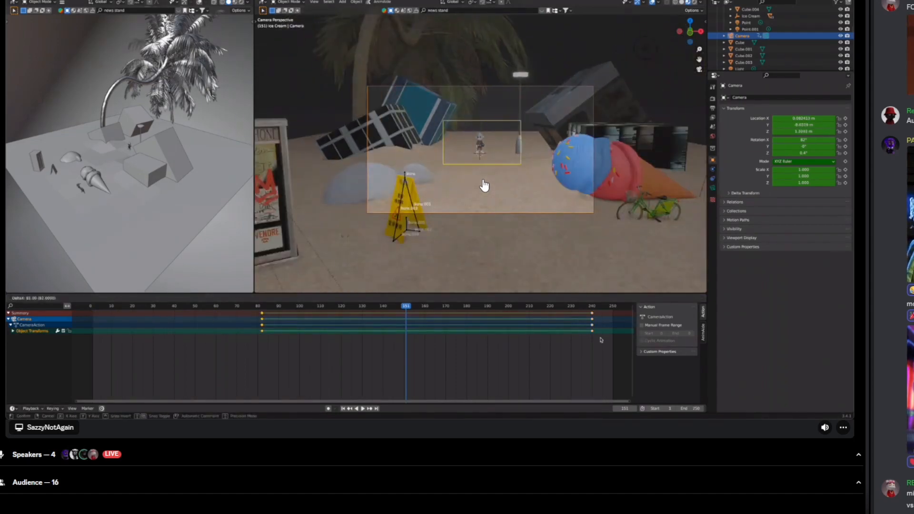
left_click_drag(601, 340, 593, 313)
key("g")
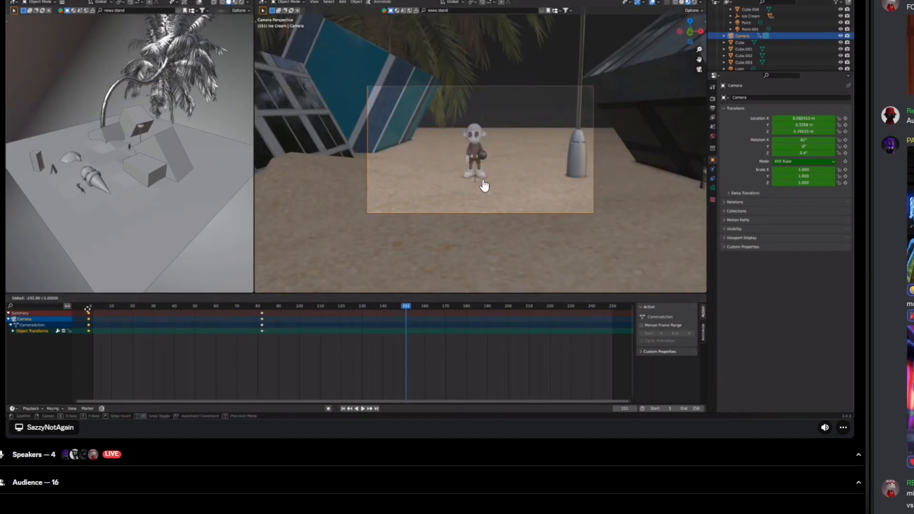
left_click(264, 334)
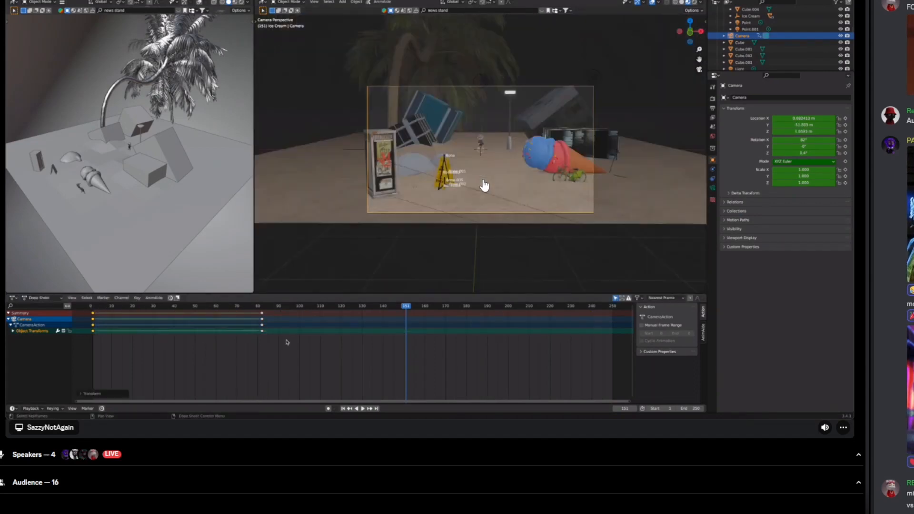
left_click_drag(256, 313, 280, 338)
key("g")
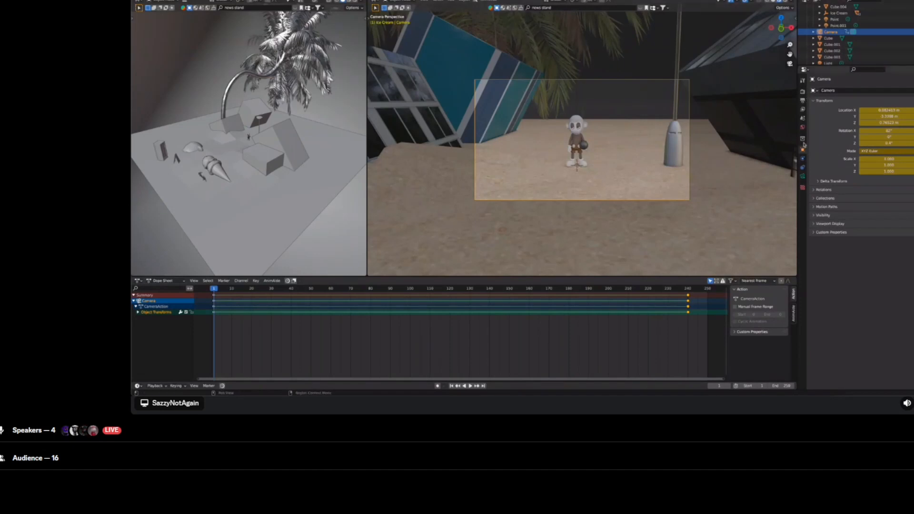
Step: Enable depth of field on the camera and set its focus object to the monkey character in the scene
left_click(803, 176)
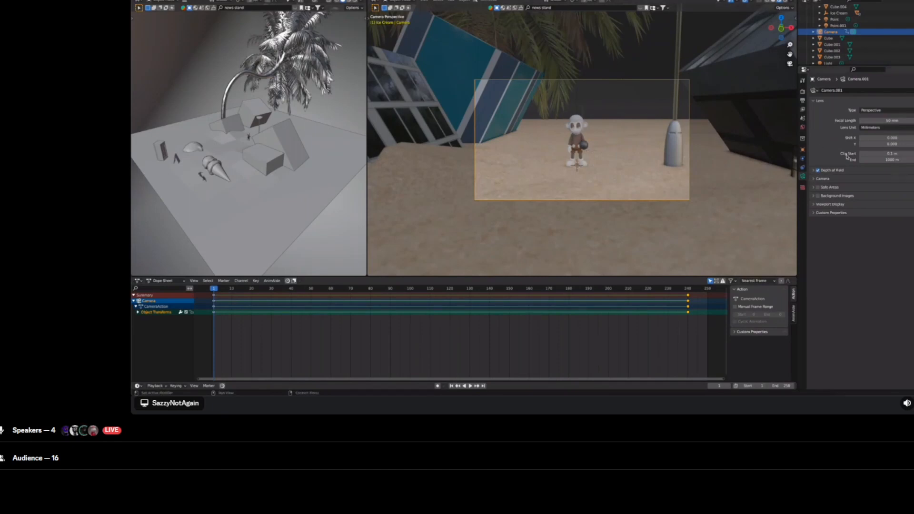
left_click(818, 171)
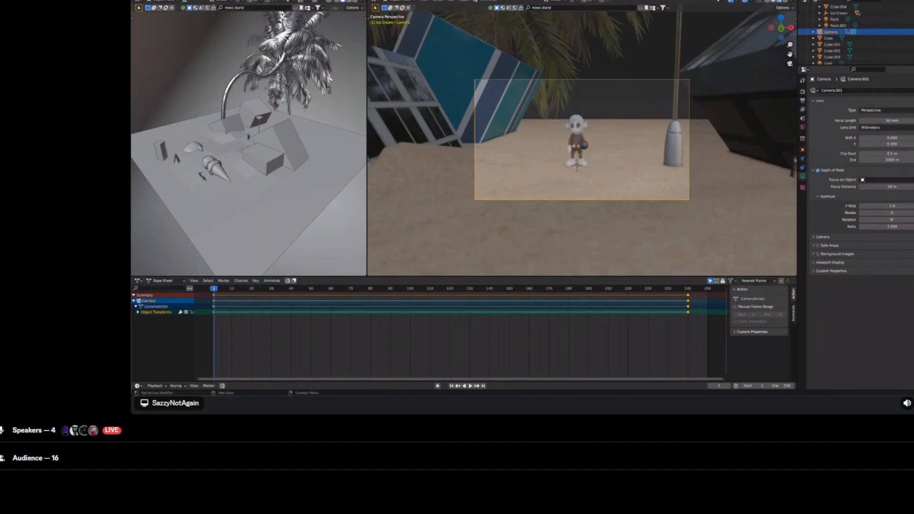
left_click(913, 180)
left_click(576, 126)
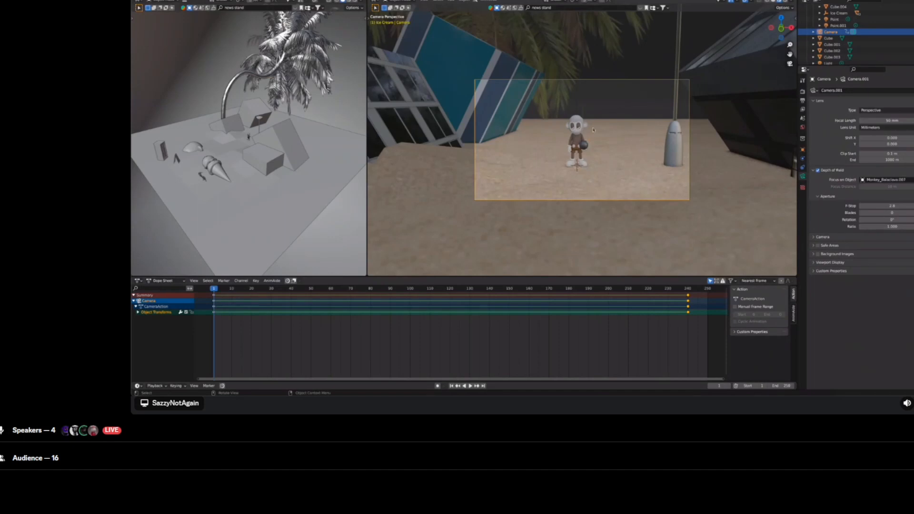
Step: Jump to frame 240 and play the camera animation to preview the depth of field
left_click(689, 288)
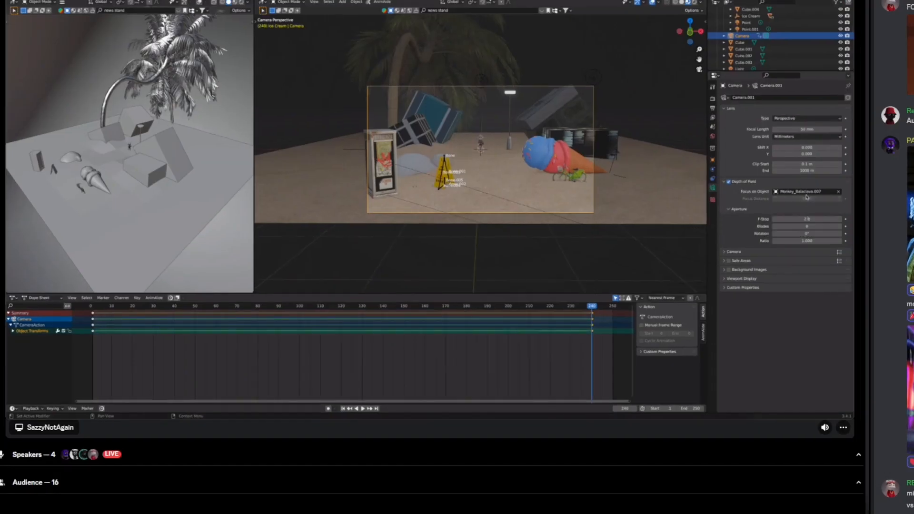
left_click(903, 445)
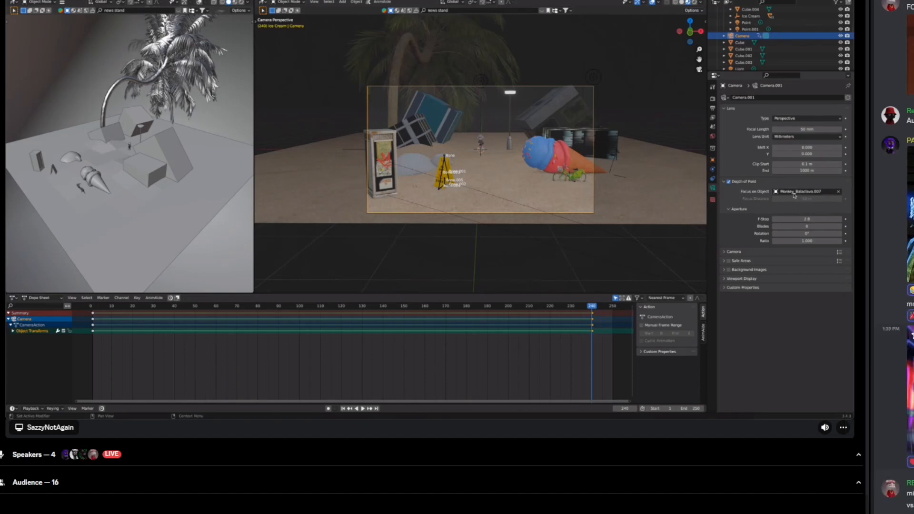
key("Return")
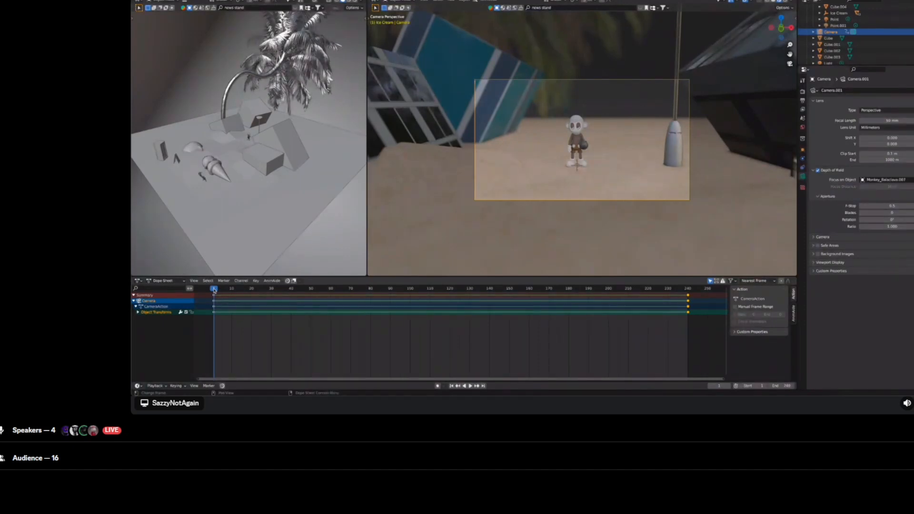
key("space")
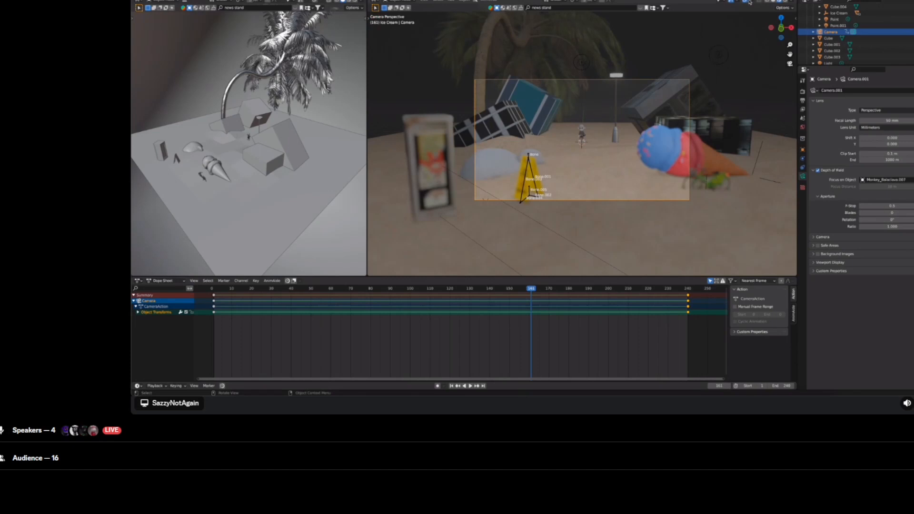
Step: Hide the viewport overlays and switch the viewport to rendered shading
left_click(750, 1)
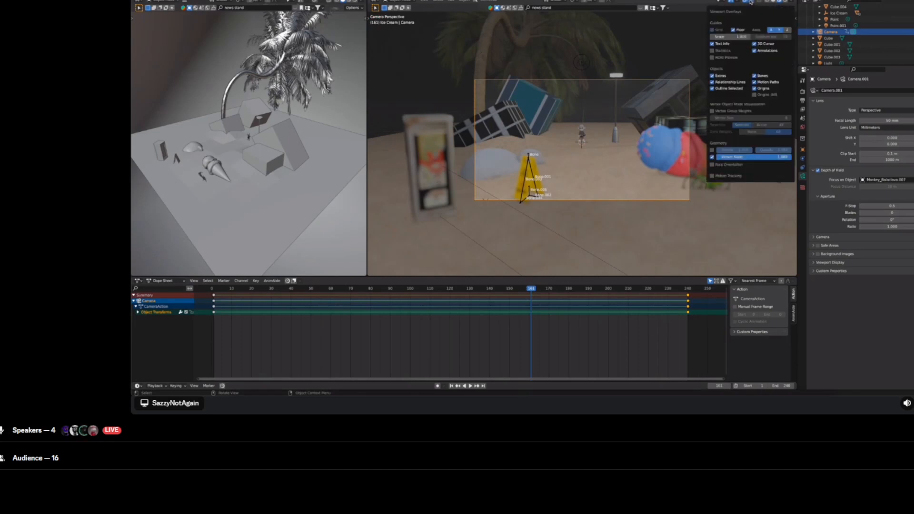
left_click(745, 4)
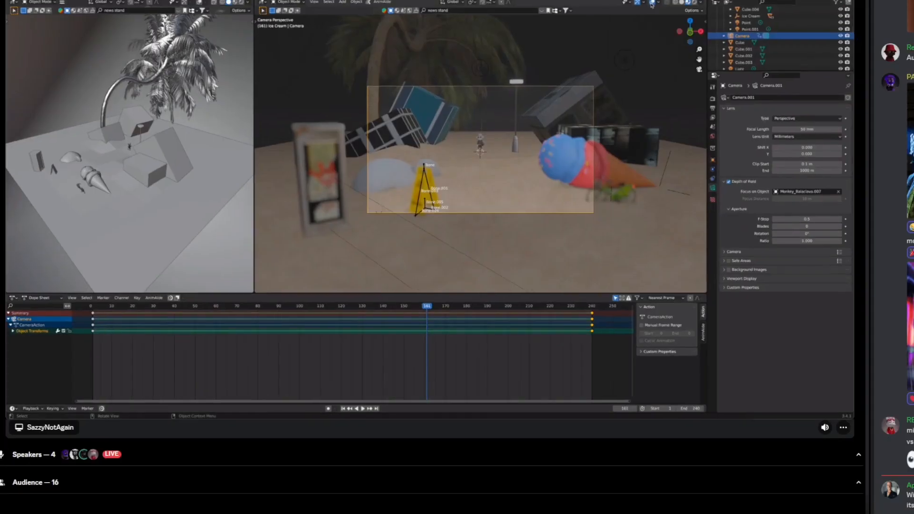
left_click(745, 3)
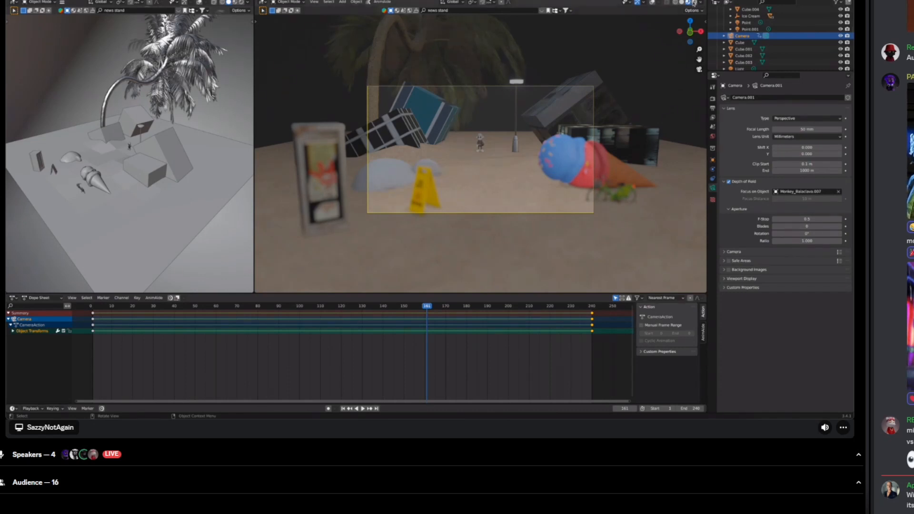
left_click(695, 2)
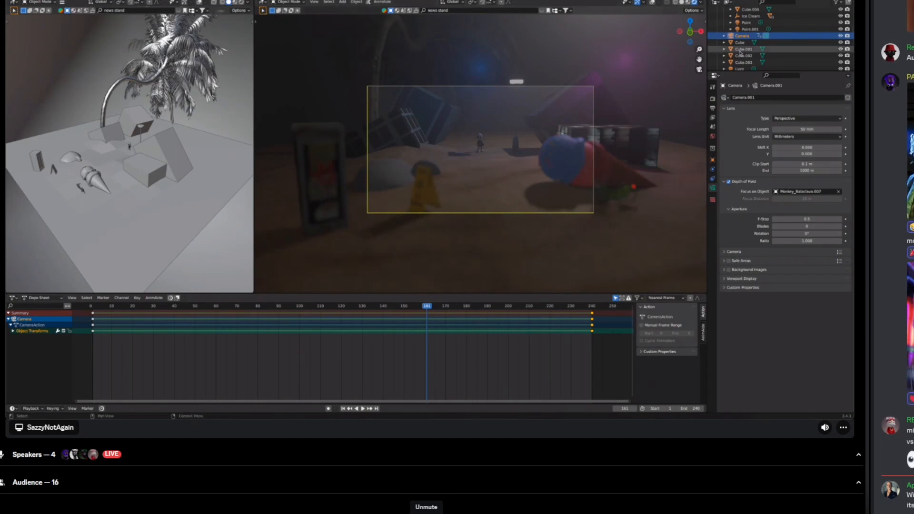
Step: Browse the outliner and inspect the properties of the Light and Point lamps
scroll(741, 54, "down", 3)
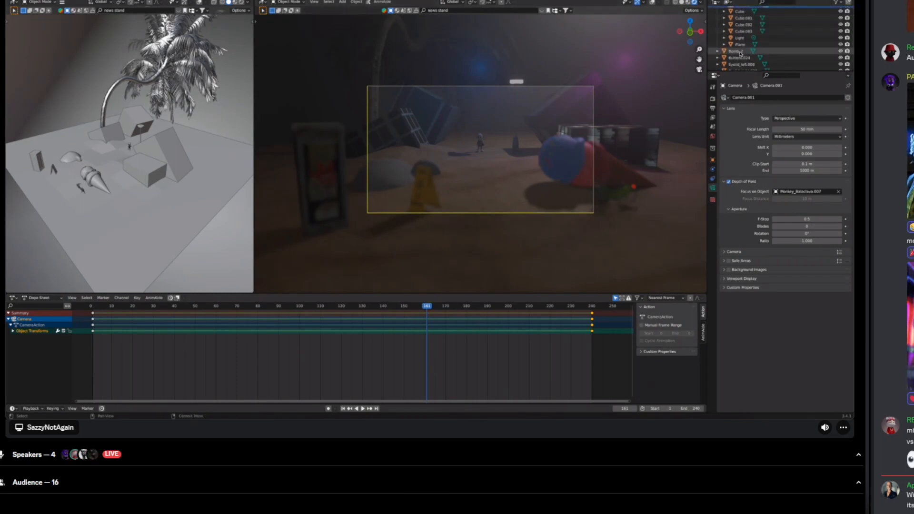
scroll(741, 54, "down", 1)
scroll(741, 53, "down", 1)
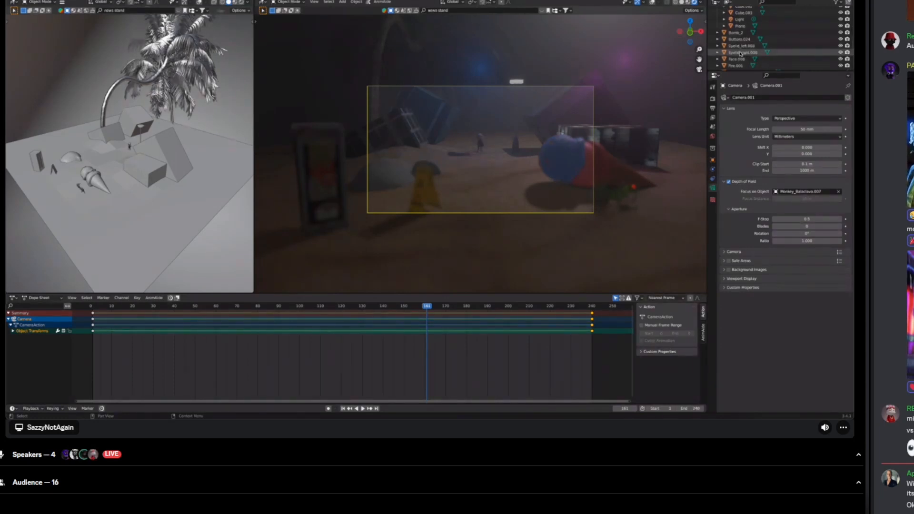
scroll(741, 53, "up", 1)
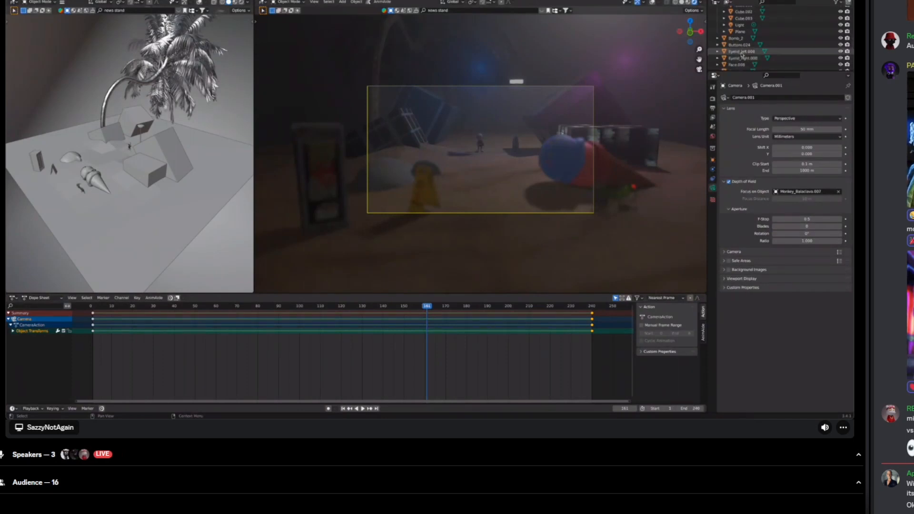
scroll(742, 54, "up", 1)
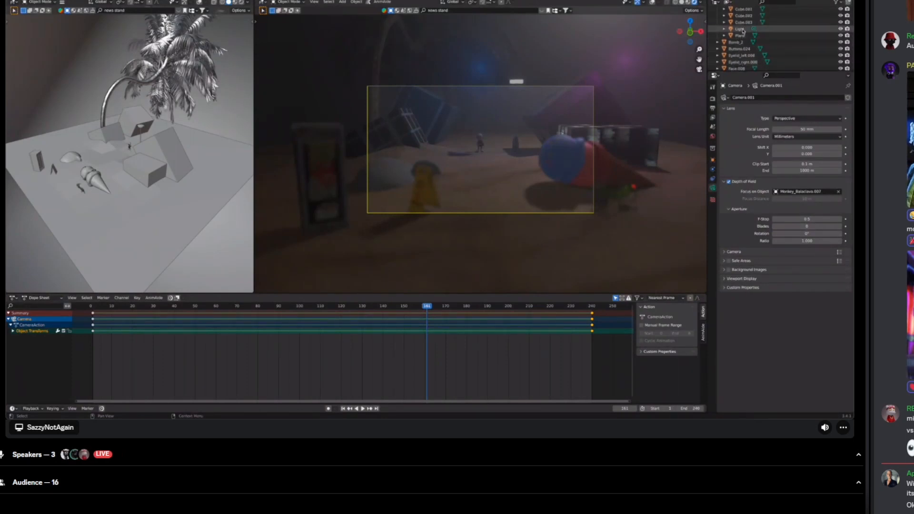
left_click(741, 29)
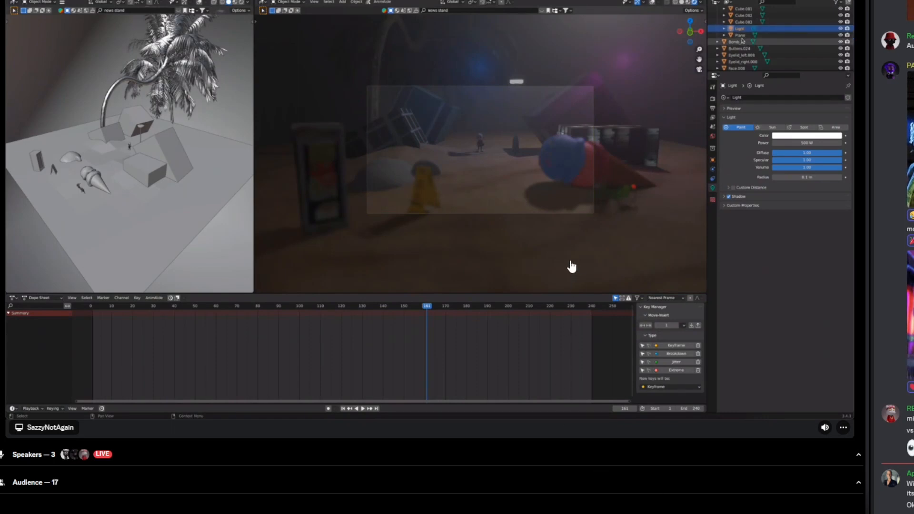
scroll(742, 40, "down", 6)
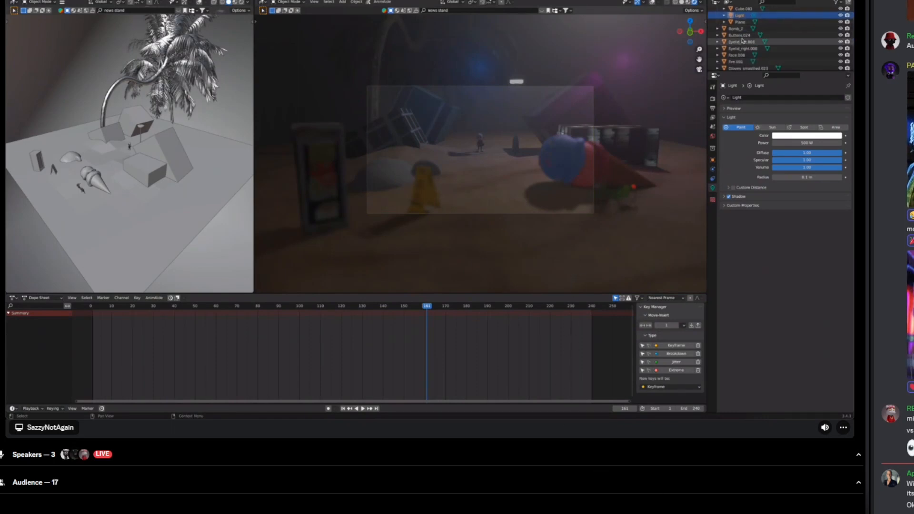
scroll(742, 40, "down", 4)
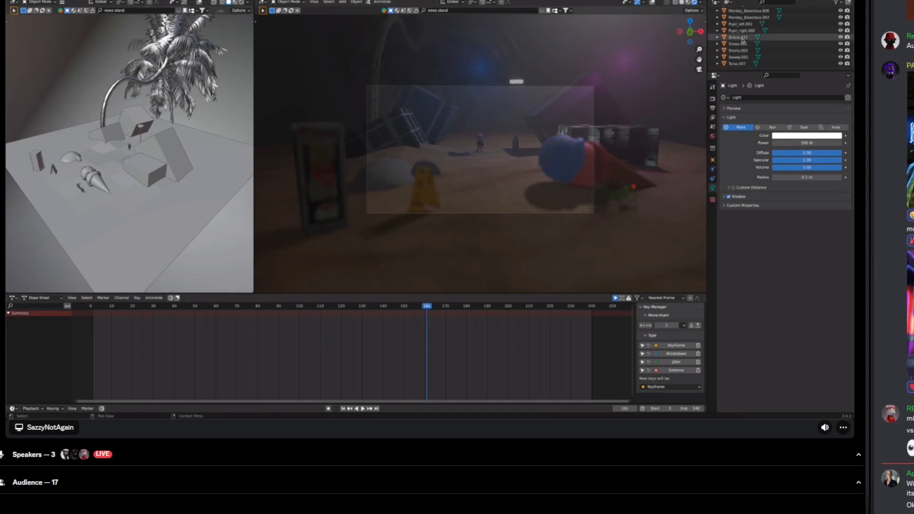
scroll(743, 41, "up", 6)
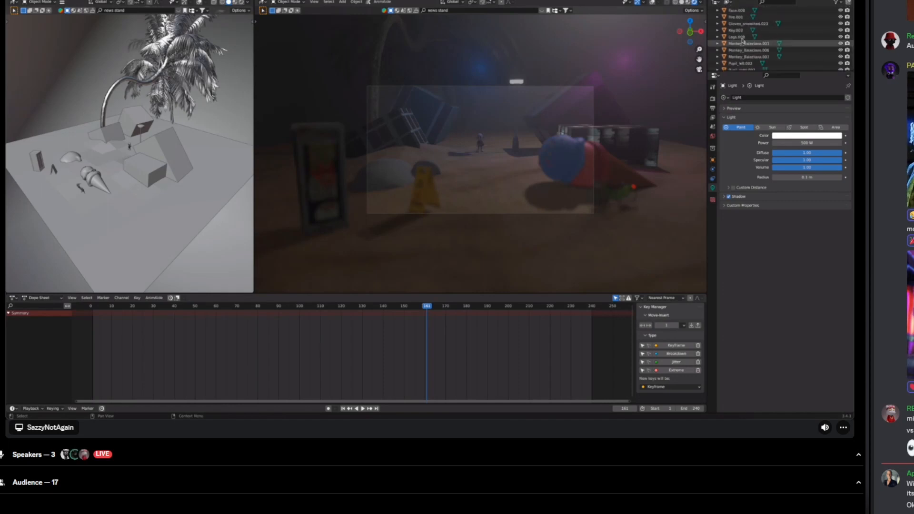
scroll(743, 40, "up", 8)
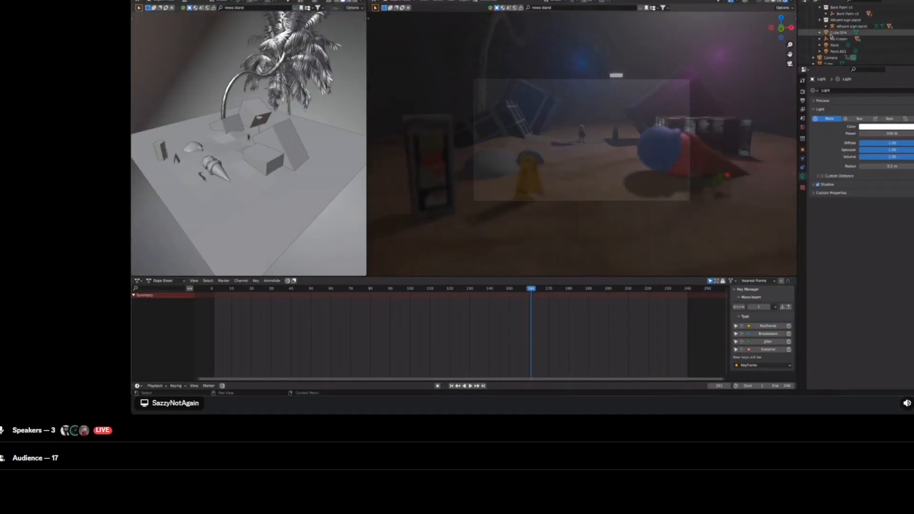
scroll(831, 36, "down", 10)
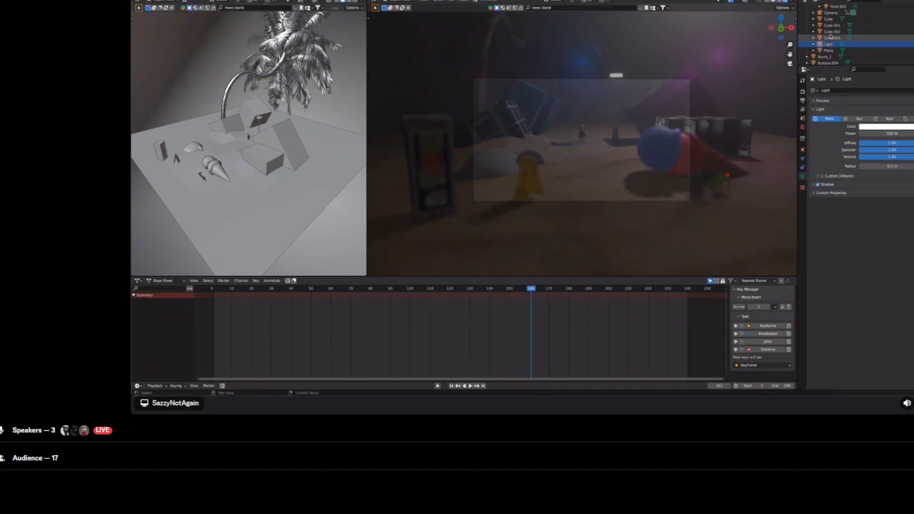
scroll(832, 36, "up", 2)
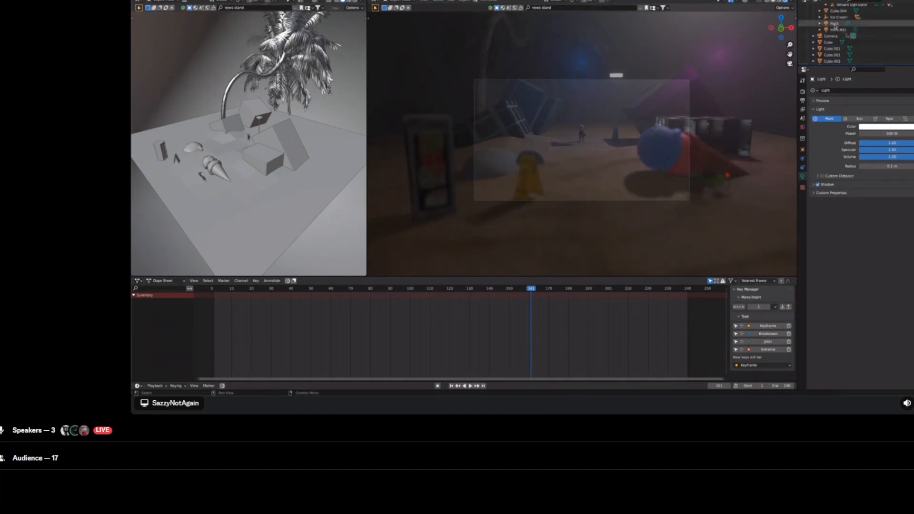
left_click(835, 24)
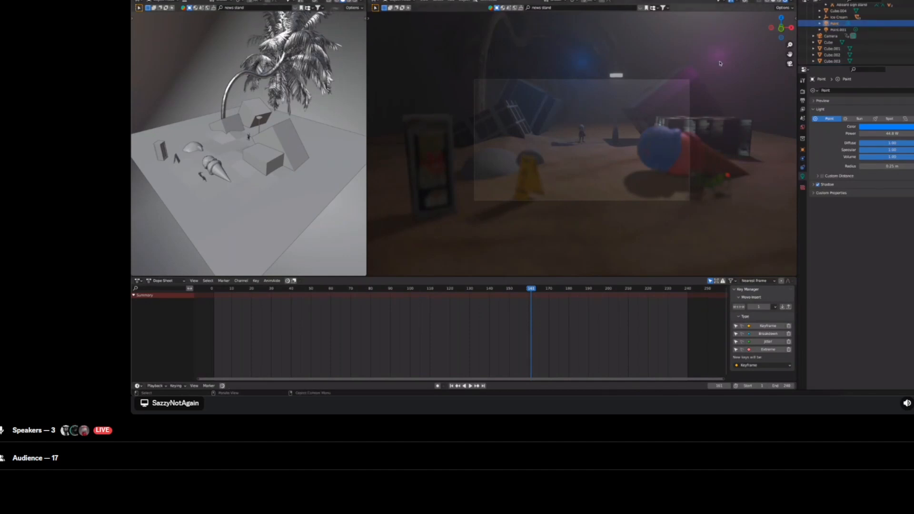
Step: Toggle the viewport overlays on and off while selecting point lights in the viewport
left_click(746, 2)
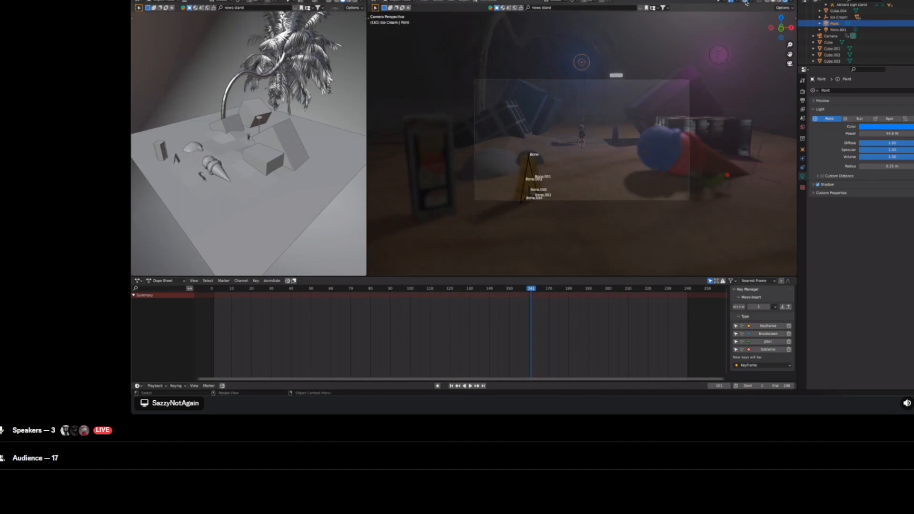
left_click(779, 2)
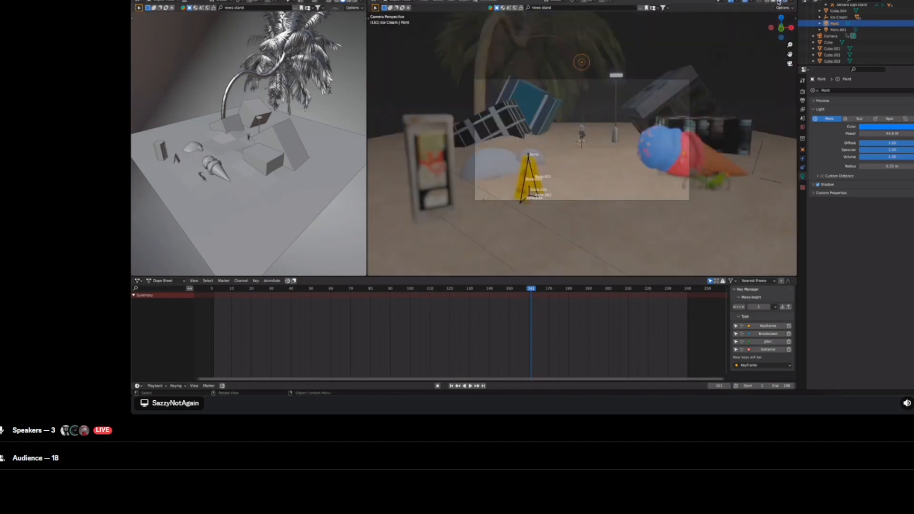
left_click(719, 56)
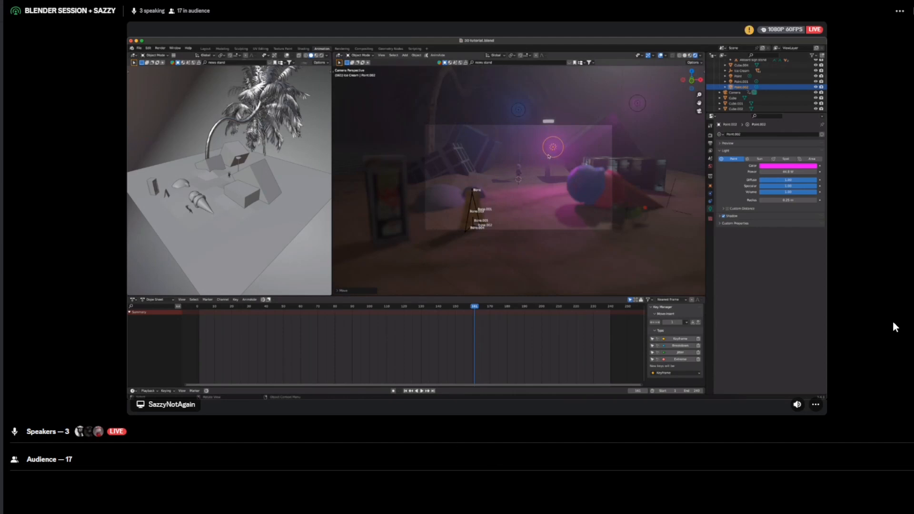
left_click(913, 513)
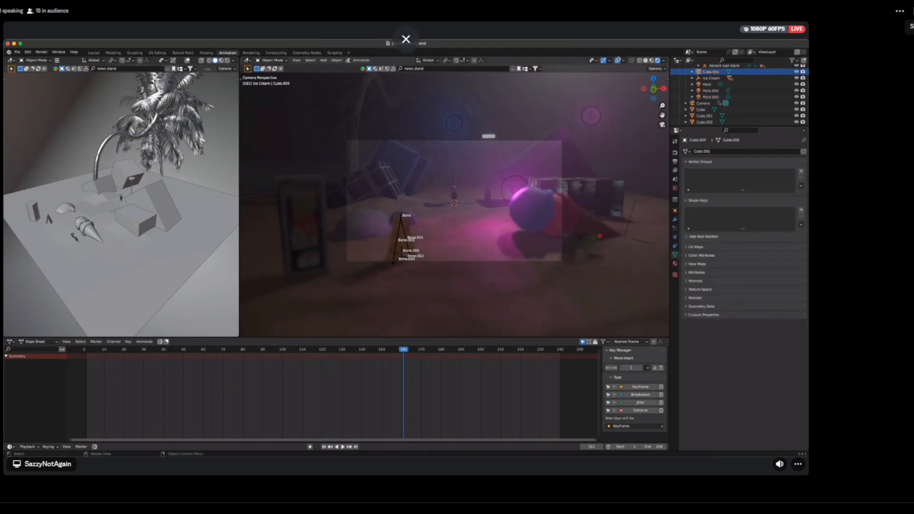
left_click(619, 61)
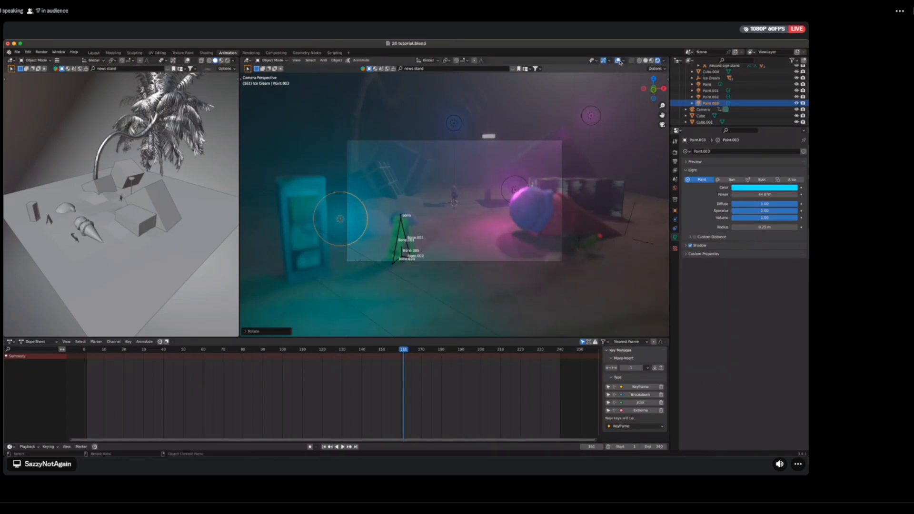
left_click(619, 61)
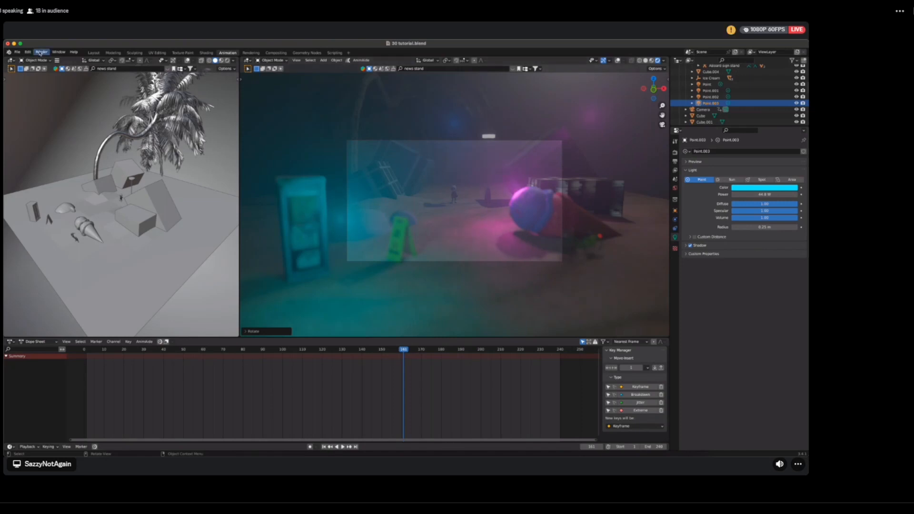
Step: Save the blend file
left_click(46, 54)
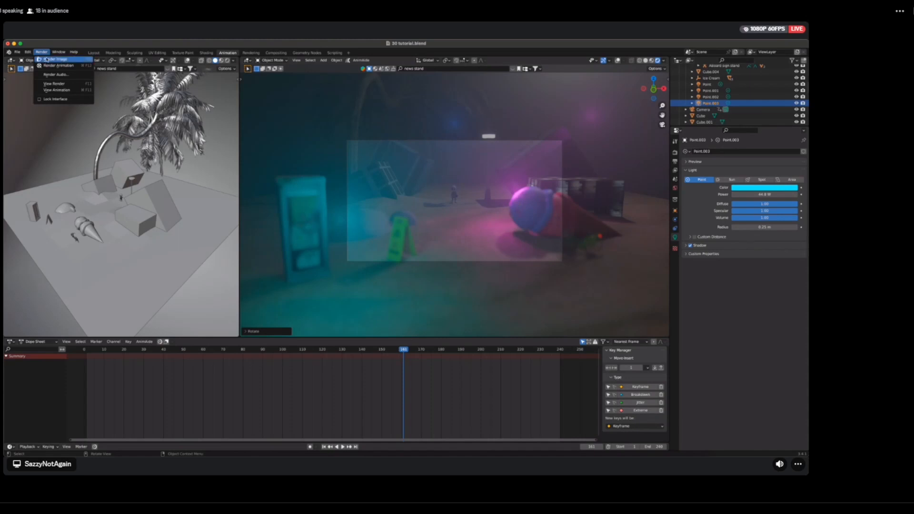
left_click(21, 53)
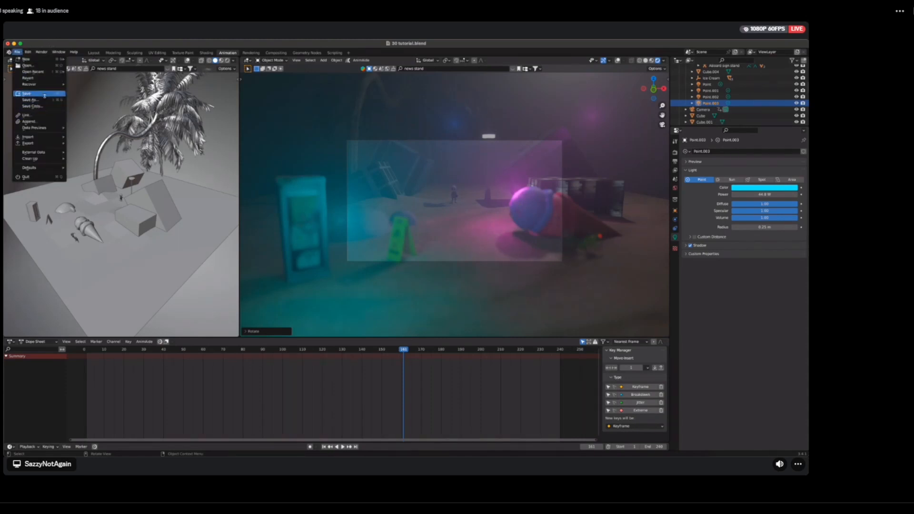
left_click(44, 94)
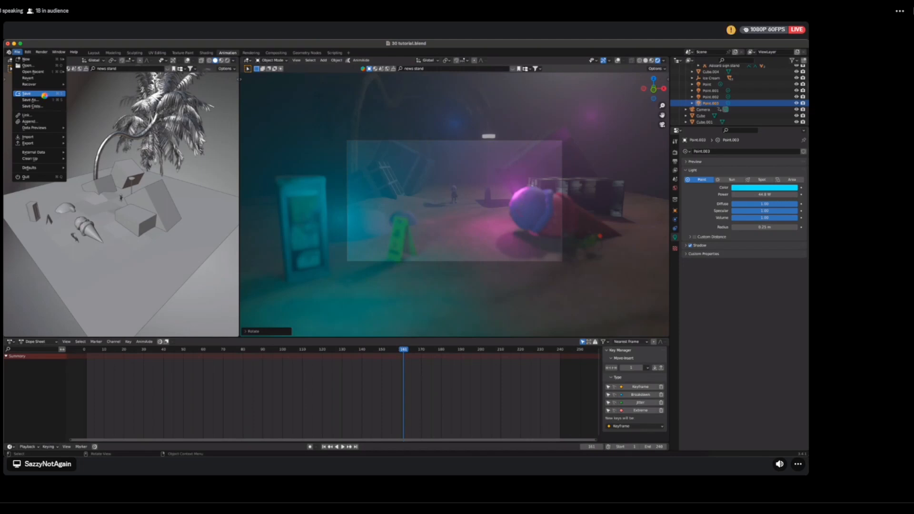
Step: Open the stage chat panel and browse the emoji reaction picker
left_click(913, 10)
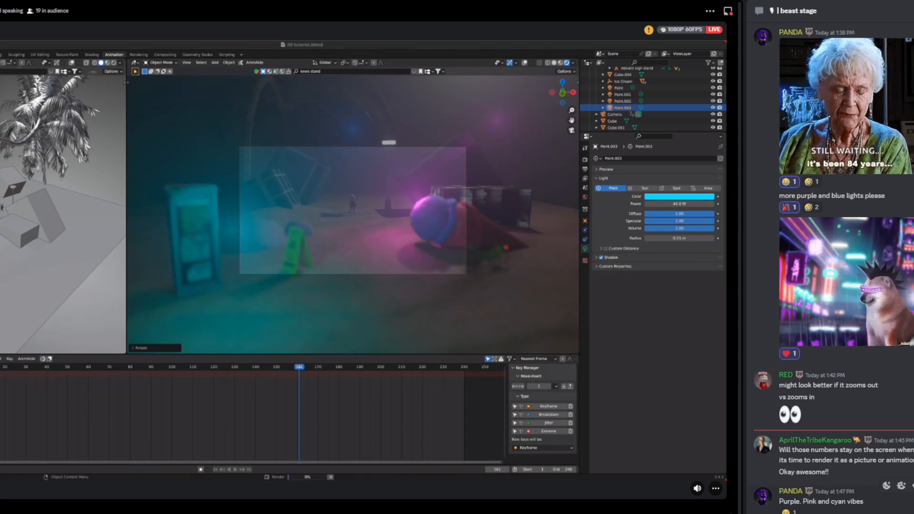
left_click(903, 513)
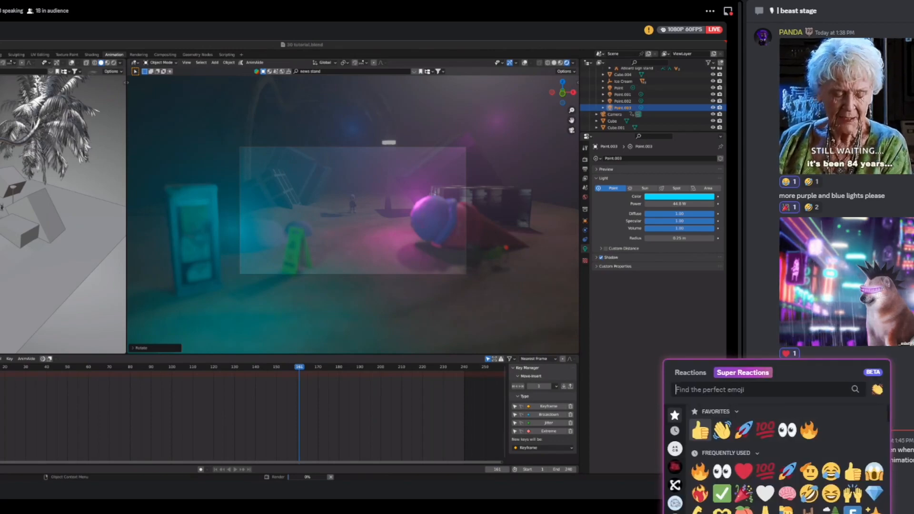
left_click(741, 476)
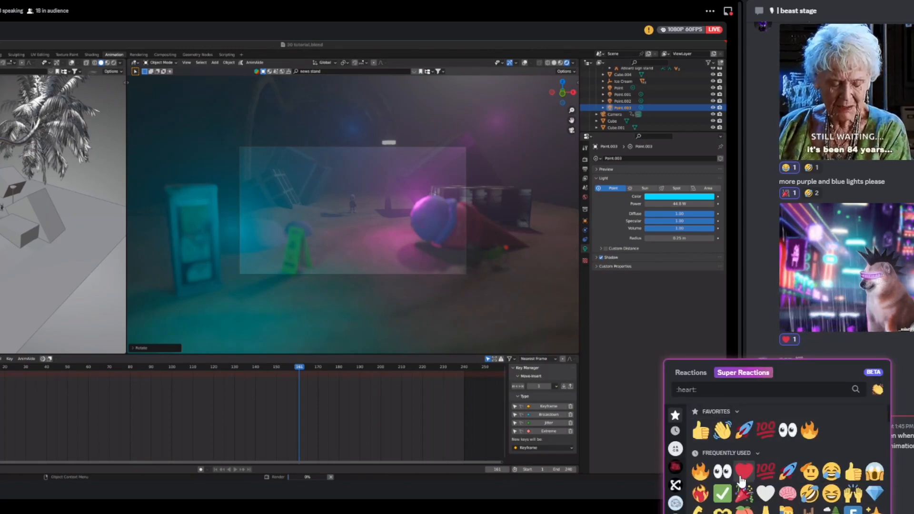
left_click(897, 362)
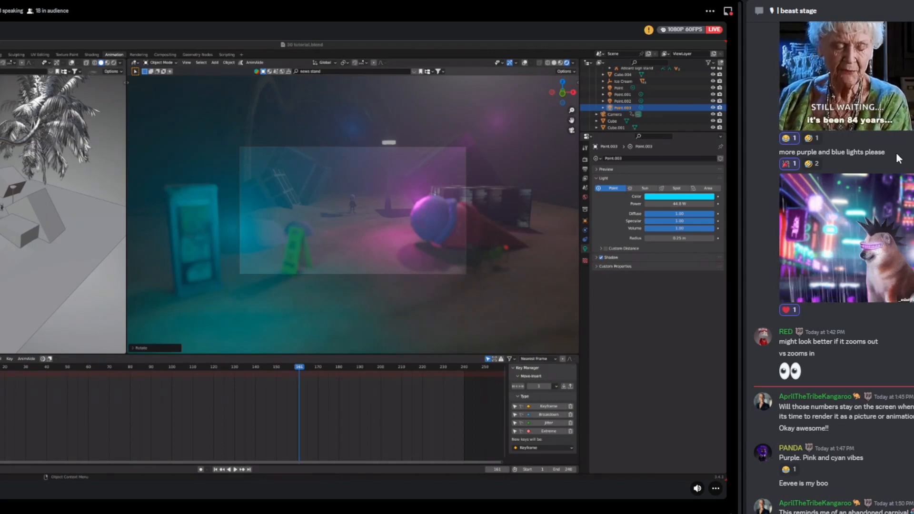
double_click(208, 367)
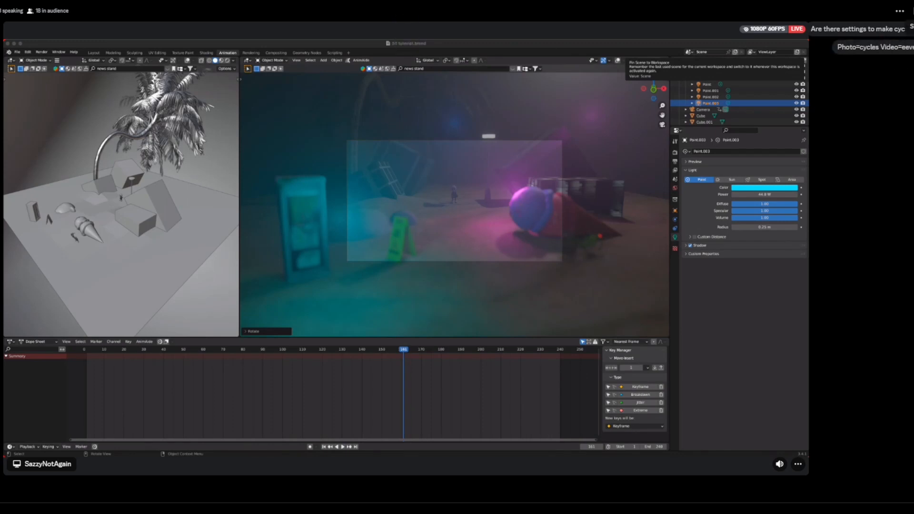
Step: Reopen the chat, pick the saluting face emoji, and edit the chat message to read 'number of samples and Noise threshold'
left_click(913, 11)
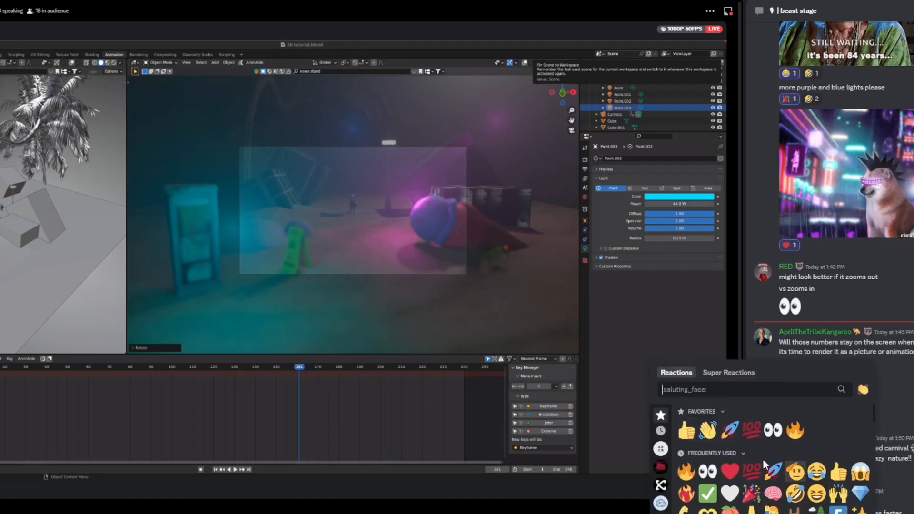
left_click(796, 472)
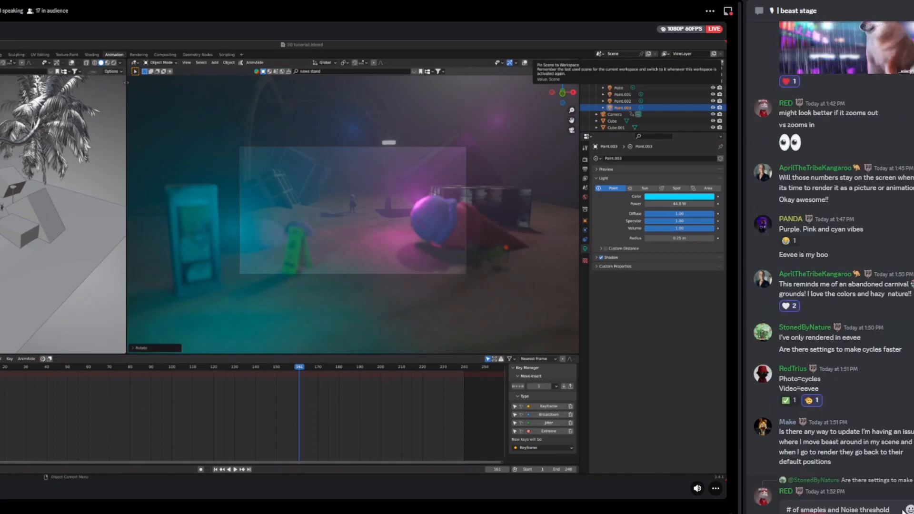
left_click(805, 509)
key("Delete")
type("a")
key("BackSpace")
key("Delete")
type("m[")
key("BackSpace")
key("BackSpace")
type("p")
left_click_drag(829, 511, 786, 510)
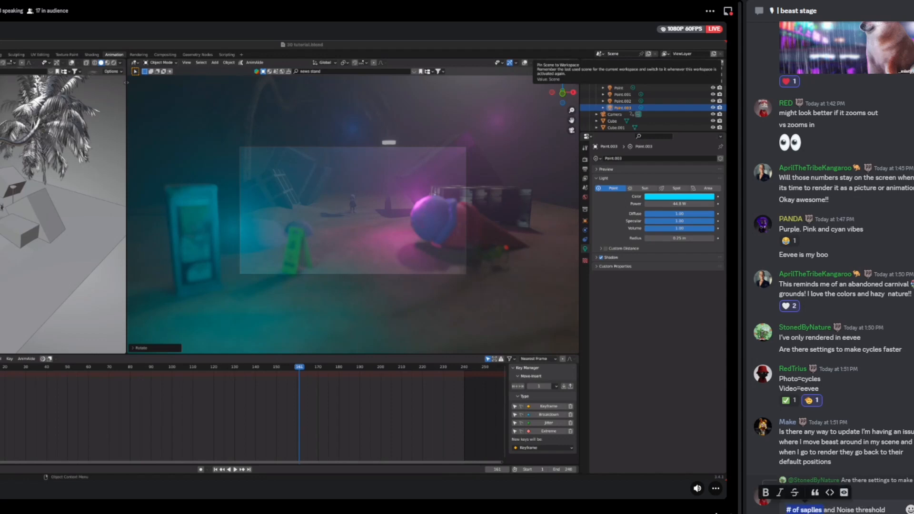
type("number of ")
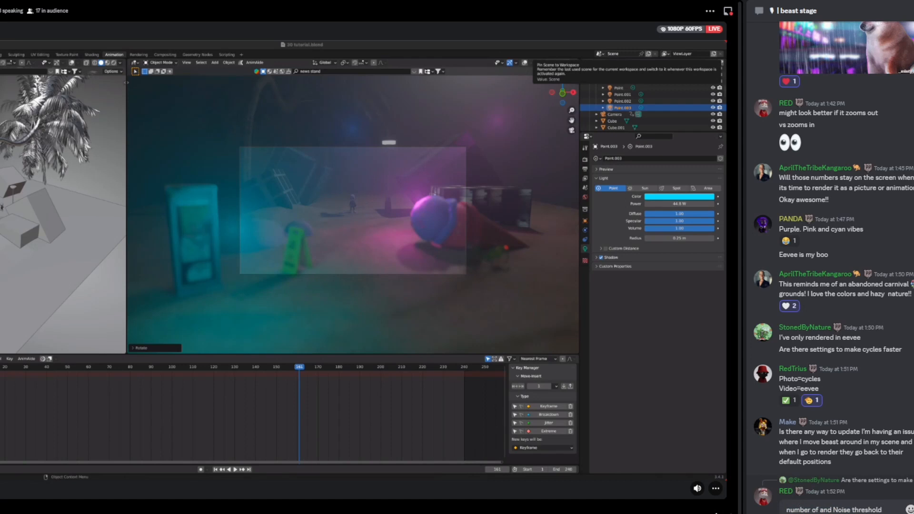
type("sm")
key("BackSpace")
type("amples")
Step: Jump to frame 30 on the timeline and render the current frame as a still image
scroll(833, 267, "up", 1)
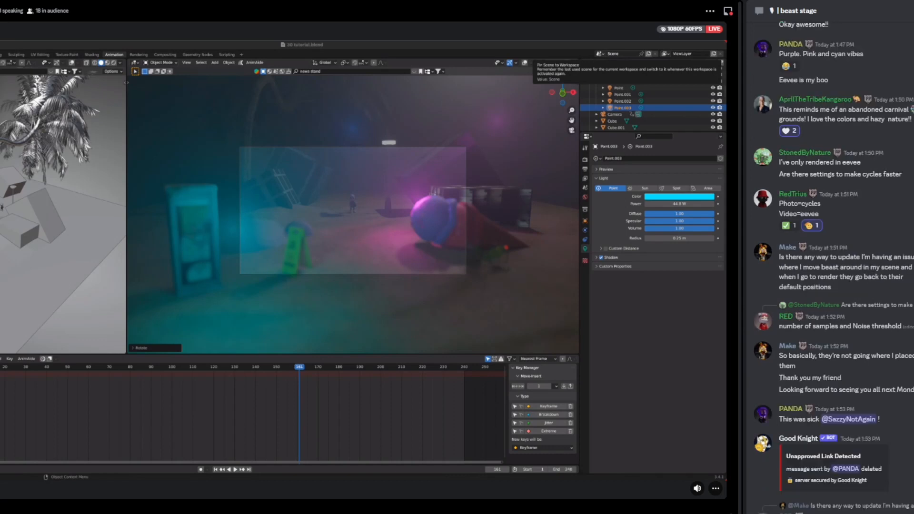
scroll(890, 169, "up", 2)
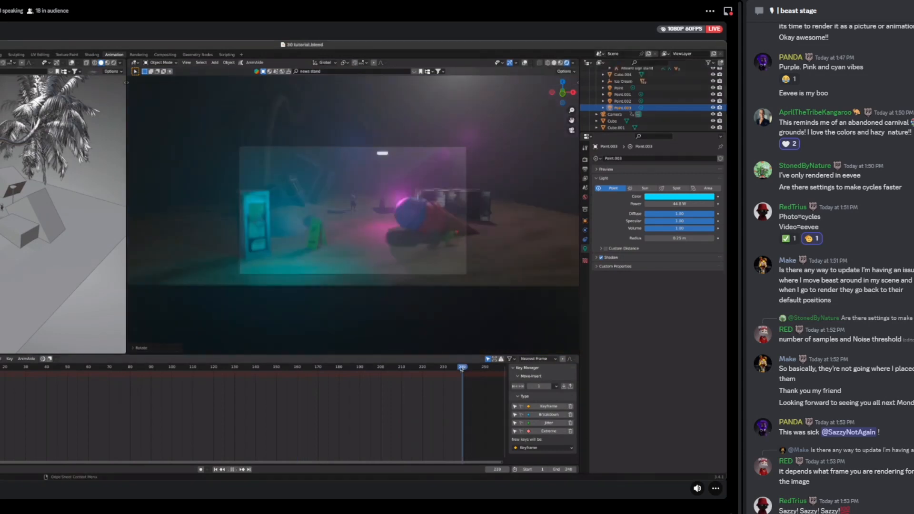
left_click(13, 369)
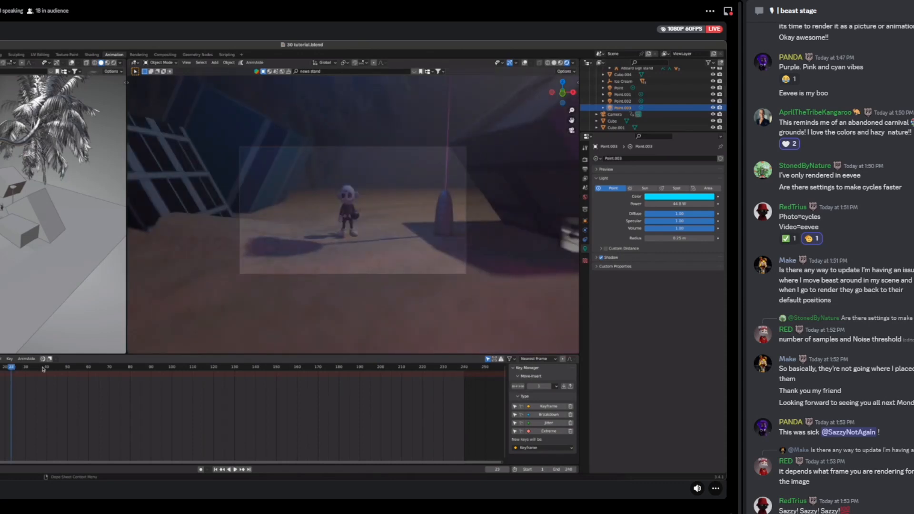
left_click(43, 369)
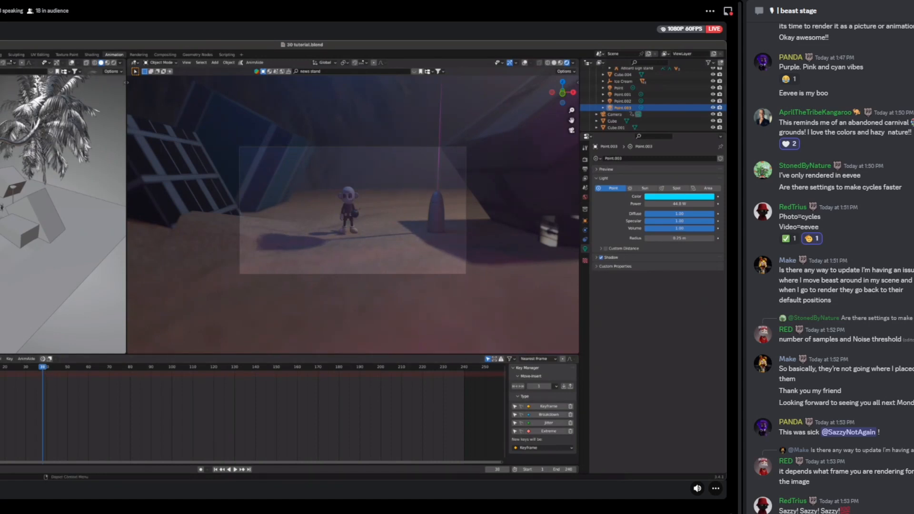
key("F12")
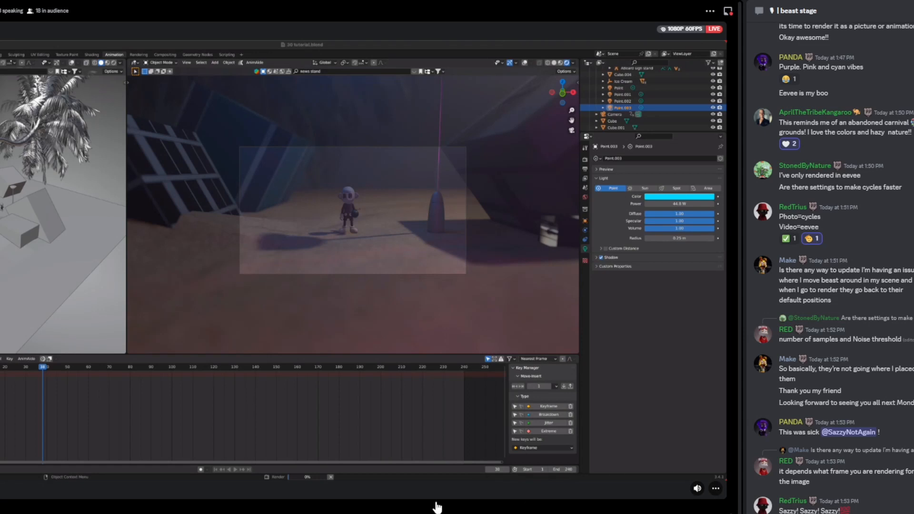
scroll(433, 506, "down", 1)
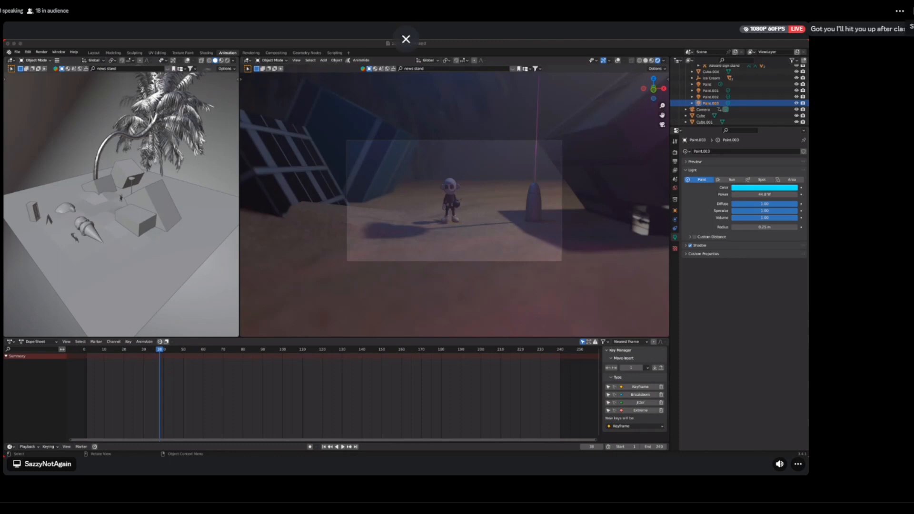
Step: Open the chat and edit the message to read 'Sazzy any final thoughts before i stop recording/'
left_click(913, 11)
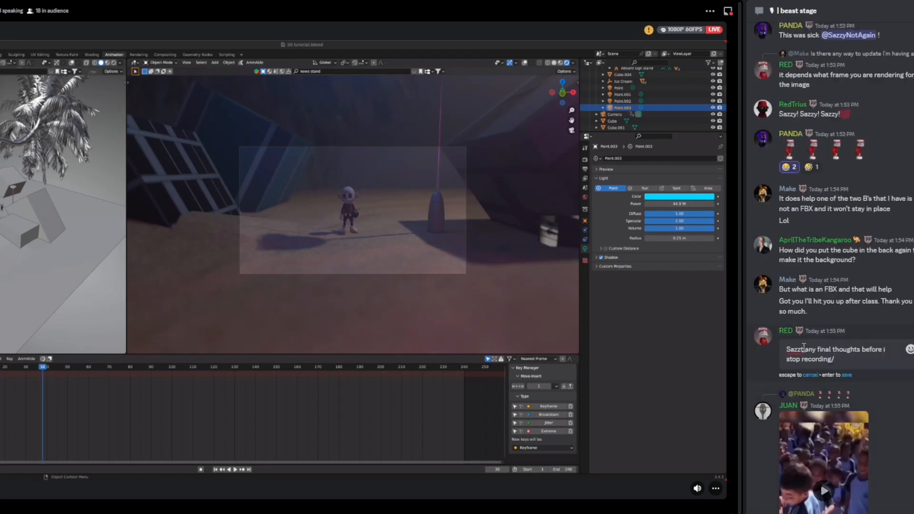
left_click(804, 350)
type("y")
key("Return")
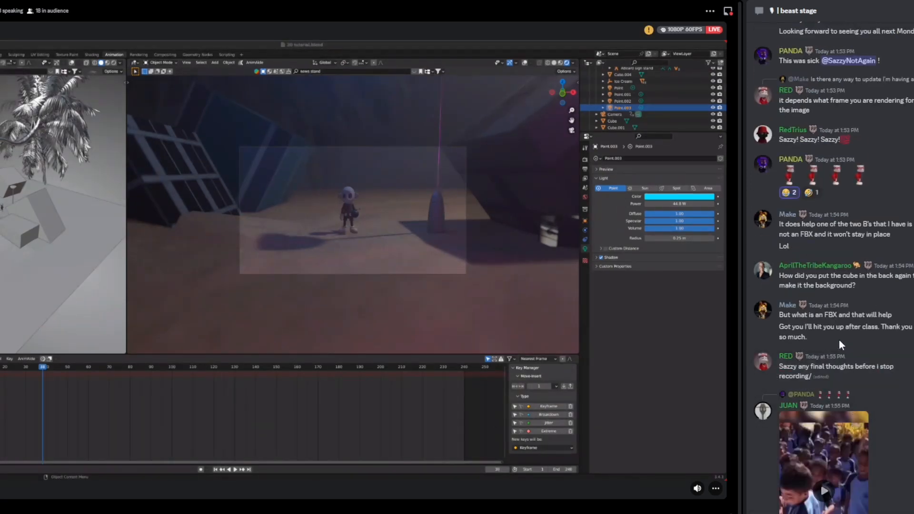